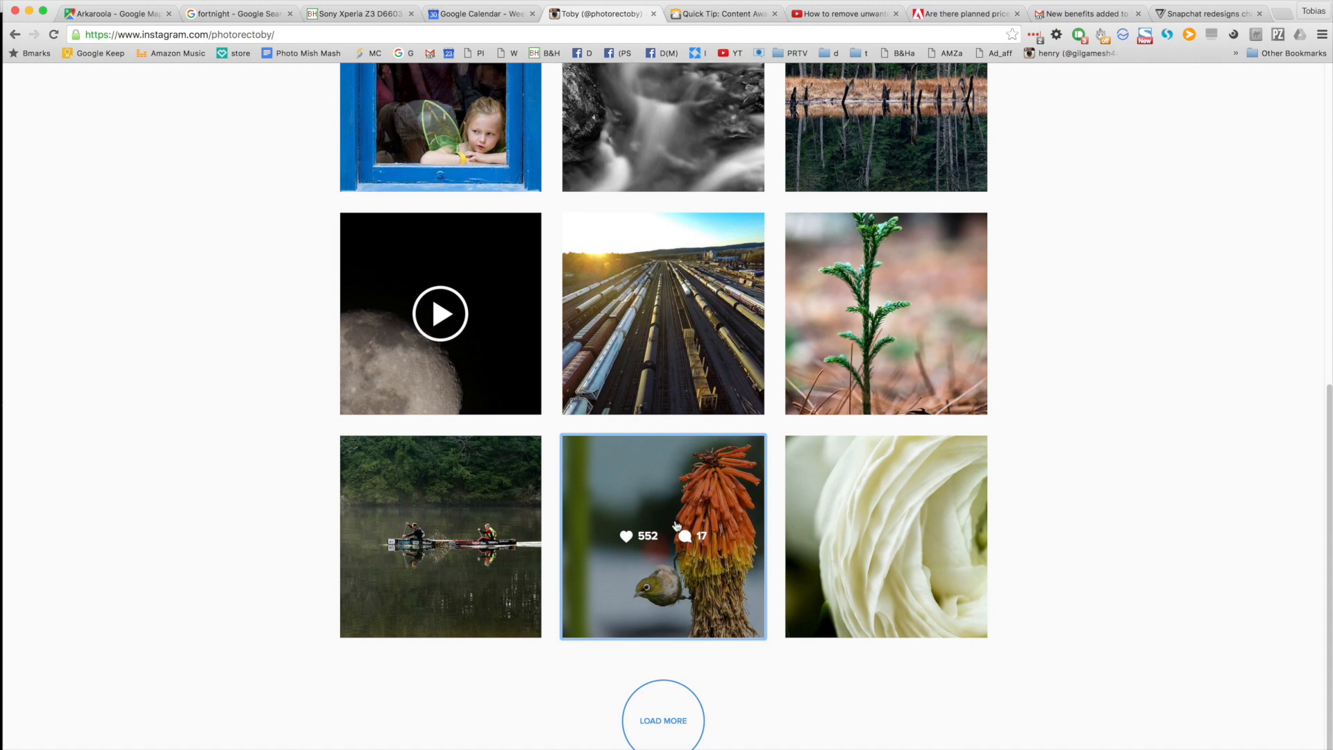
# View the bird-and-flower photo post on Instagram and its shared post on the Photorec.tv Facebook page
pyautogui.click(678, 525)
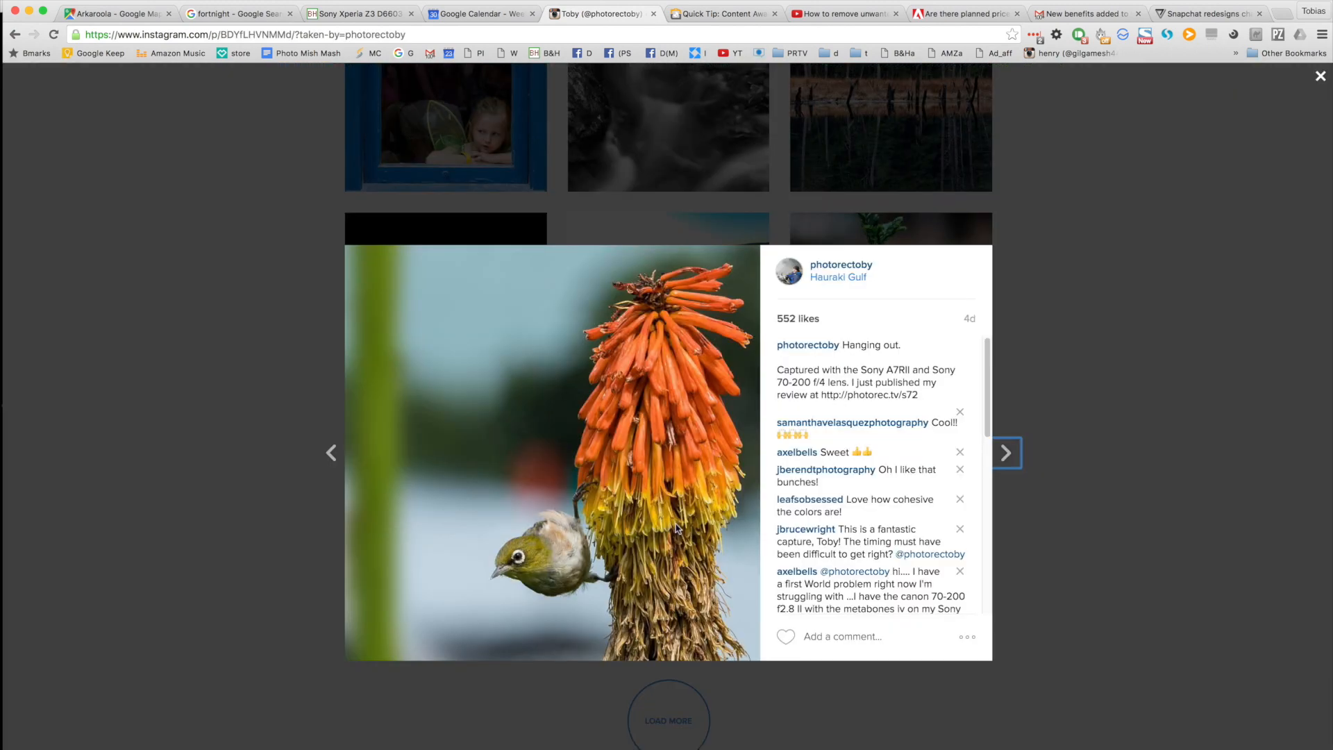
pyautogui.click(577, 53)
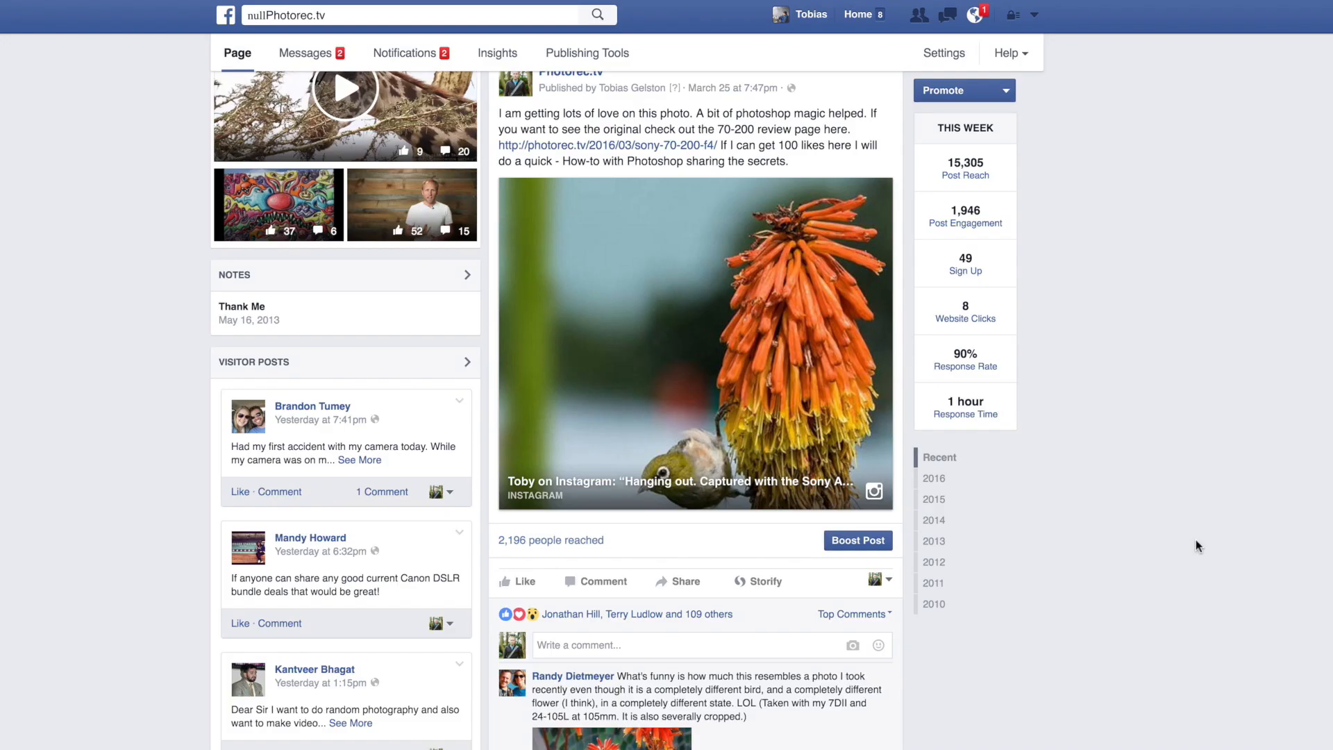
pyautogui.scroll(1, 1195, 540)
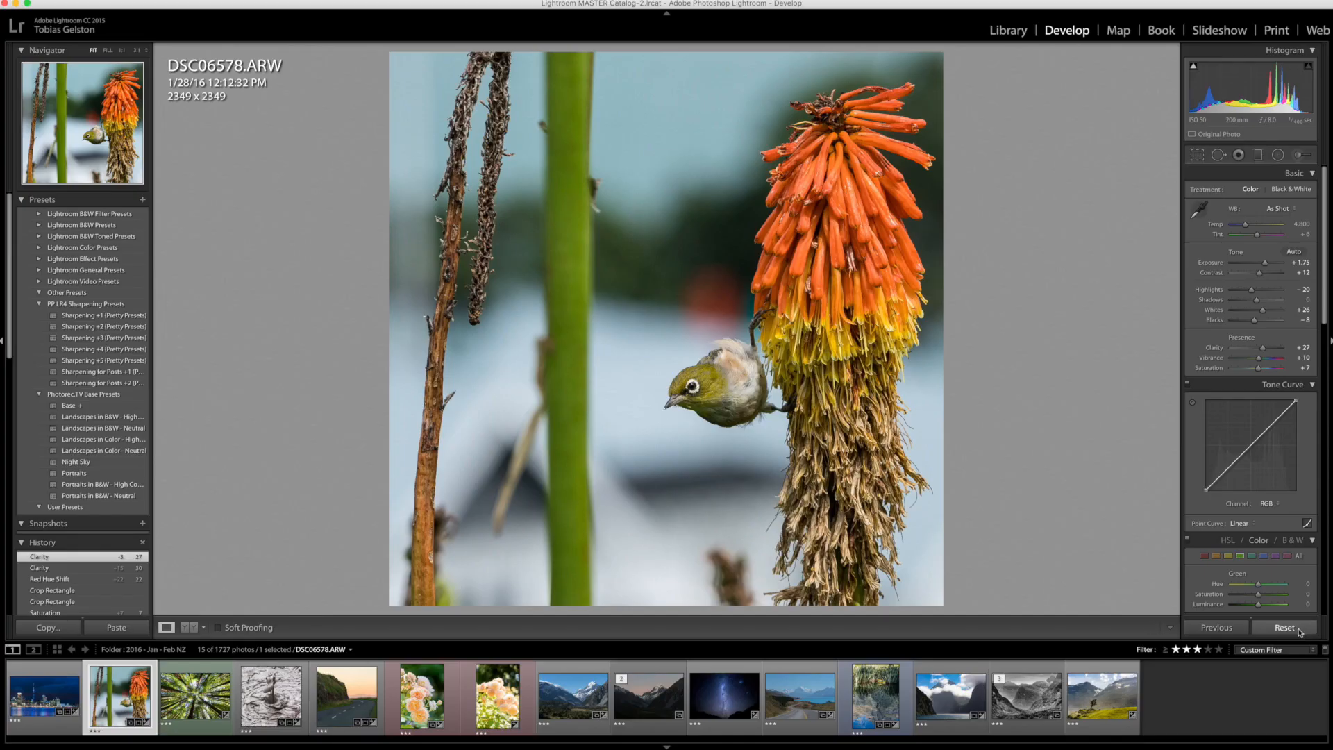
# In Lightroom, reset DSC06578.ARW to its unedited state, paste the develop settings back, and check the crop frame over the full image
pyautogui.click(1299, 629)
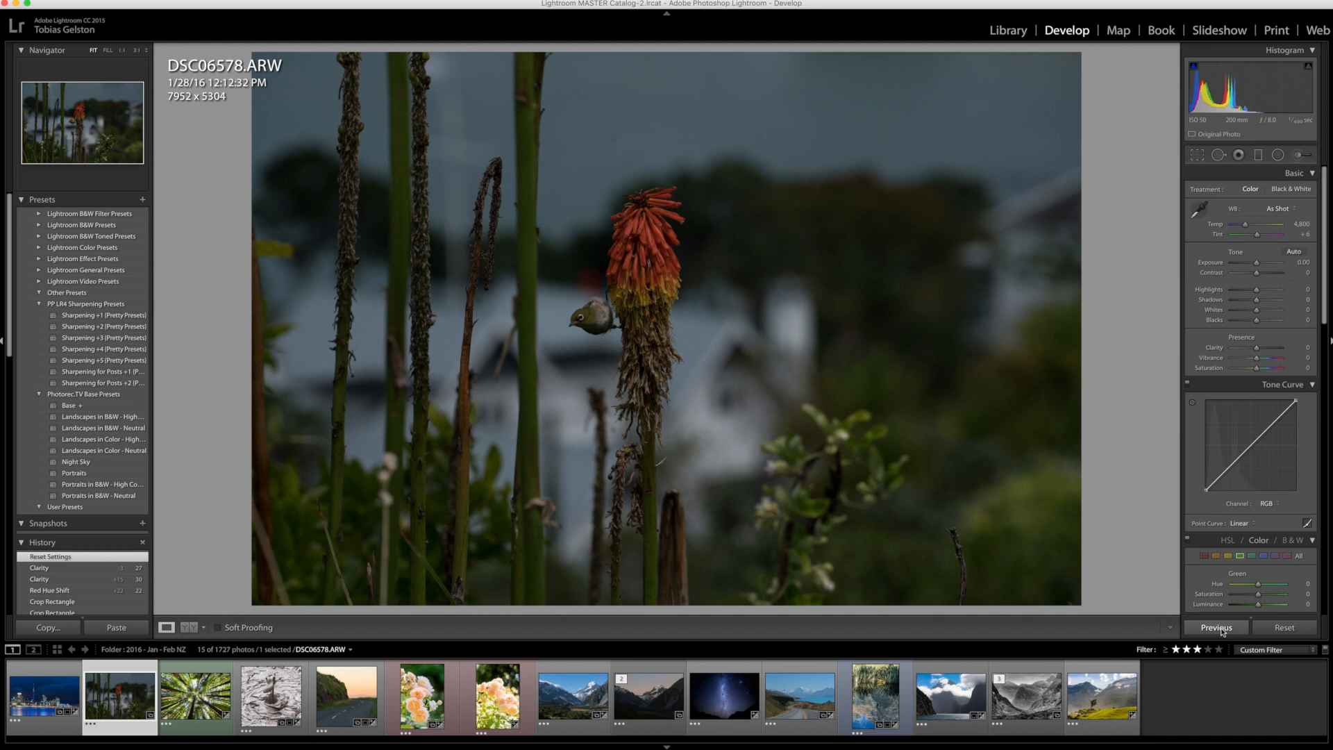
pyautogui.click(117, 627)
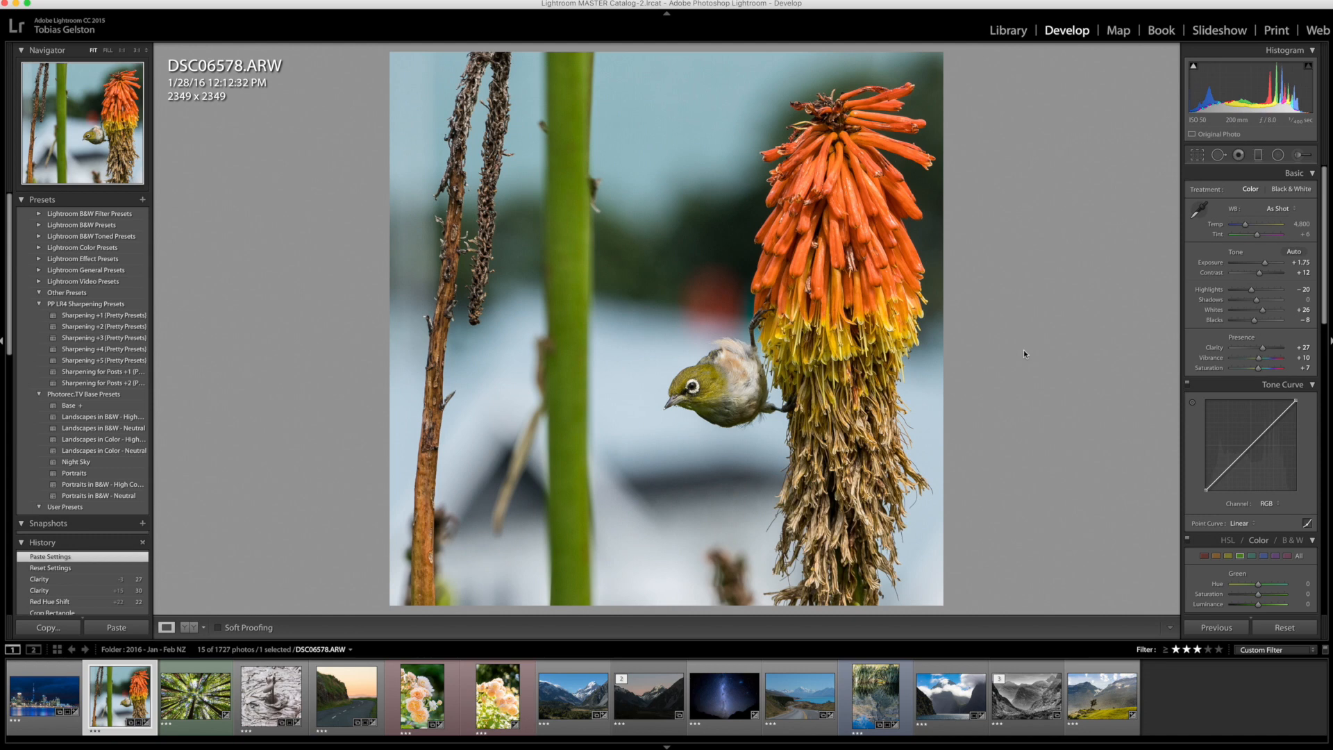
pyautogui.click(1197, 155)
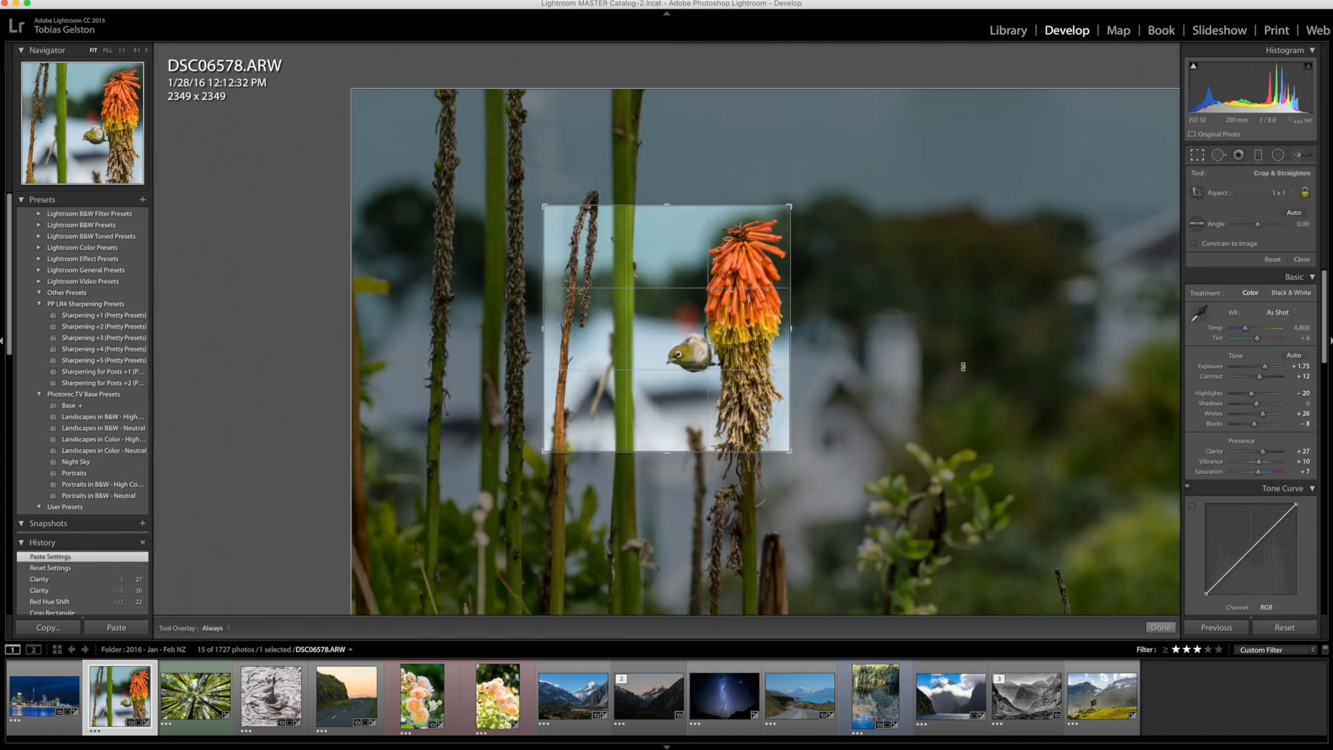
pyautogui.click(1200, 156)
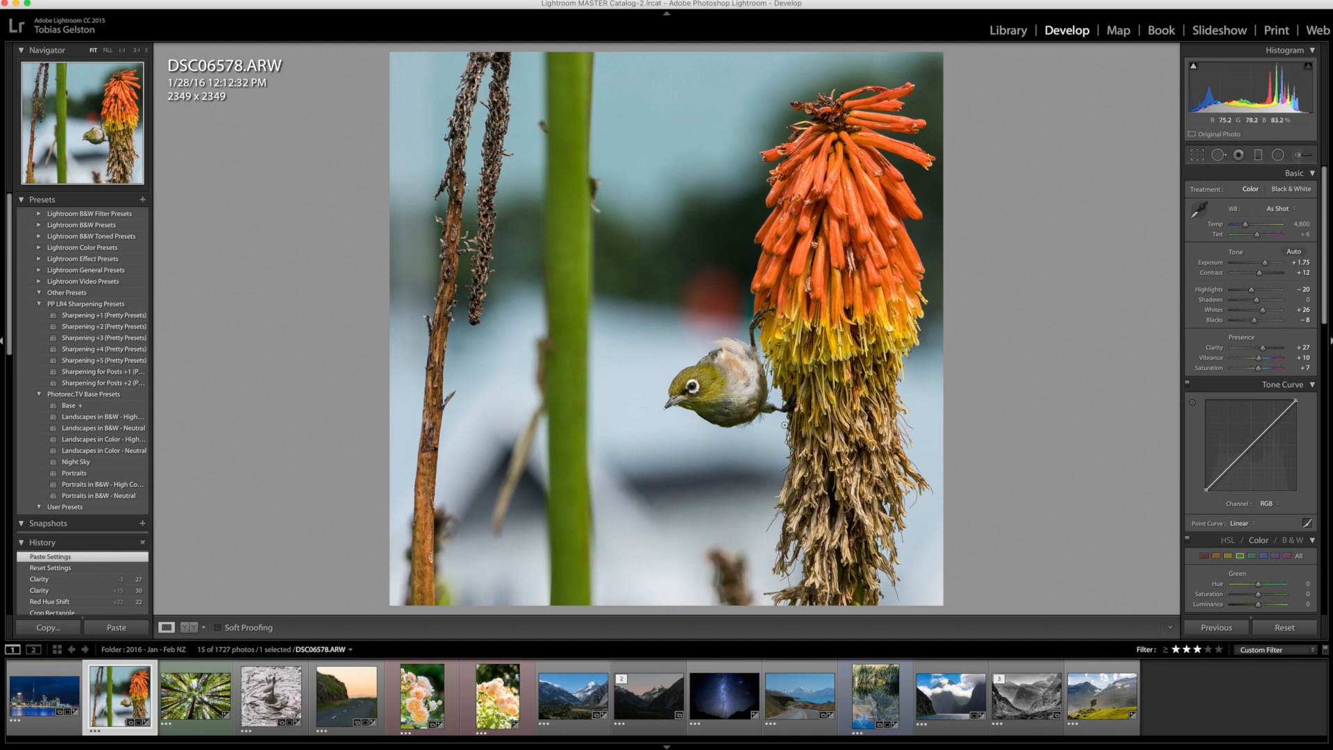
# Try to clone out the lower part of the dried brown stalk with Spot Removal at size 76, sampling from the background beside the flower
pyautogui.click(1222, 158)
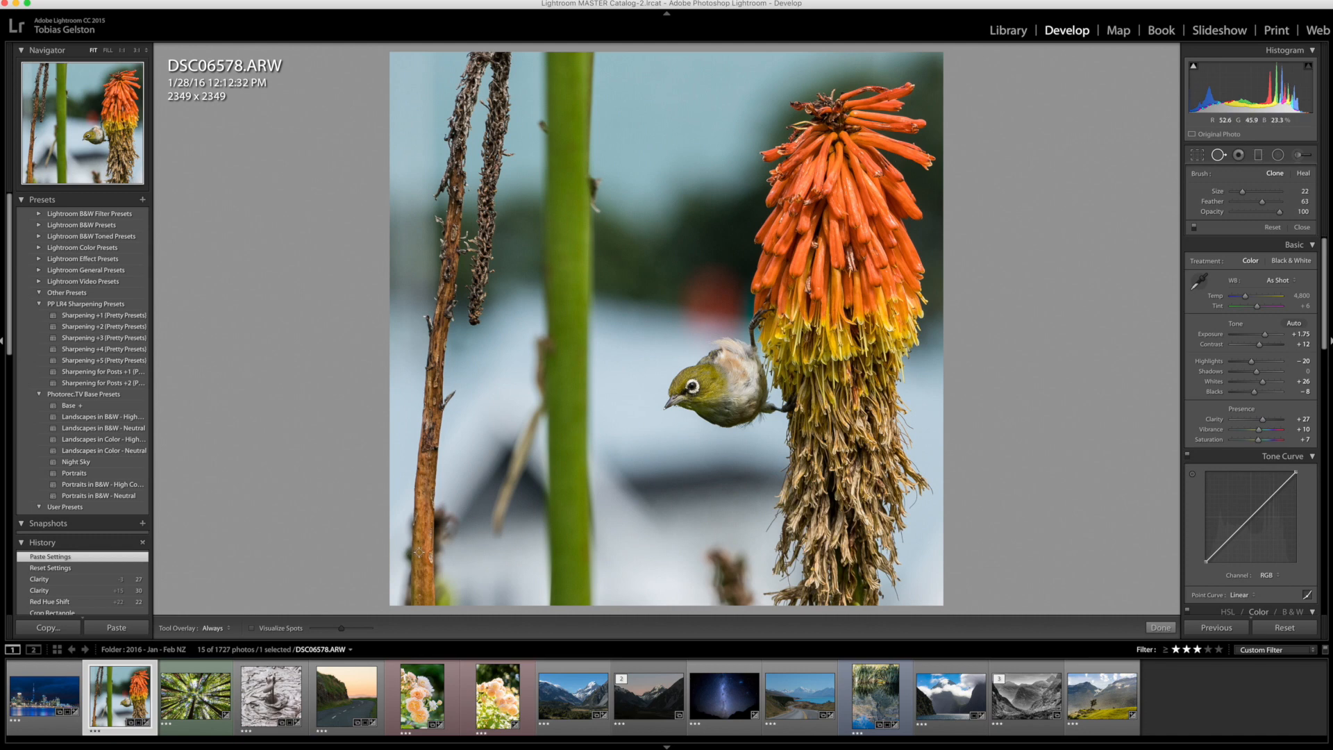
pyautogui.scroll(5, 420, 552)
pyautogui.moveTo(421, 558); pyautogui.dragTo(448, 329)
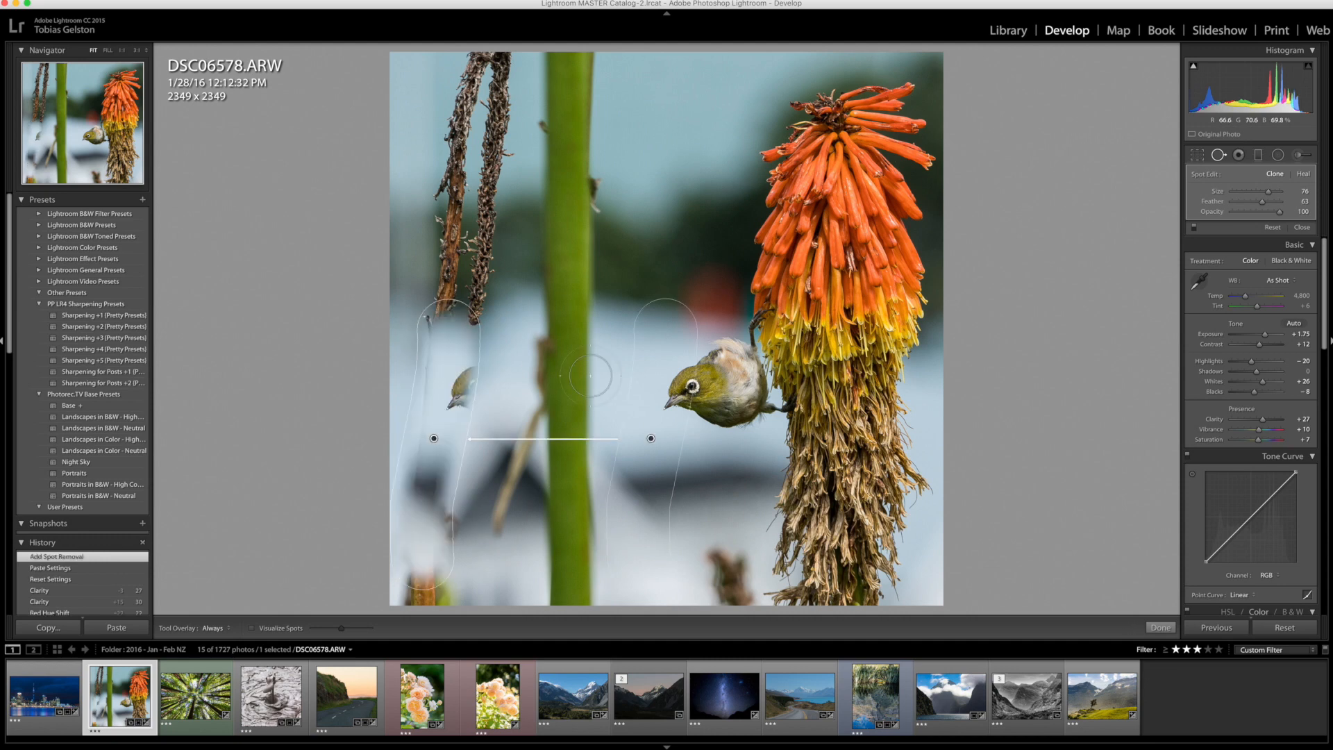
pyautogui.moveTo(650, 438); pyautogui.dragTo(639, 432)
pyautogui.moveTo(645, 270); pyautogui.dragTo(657, 155)
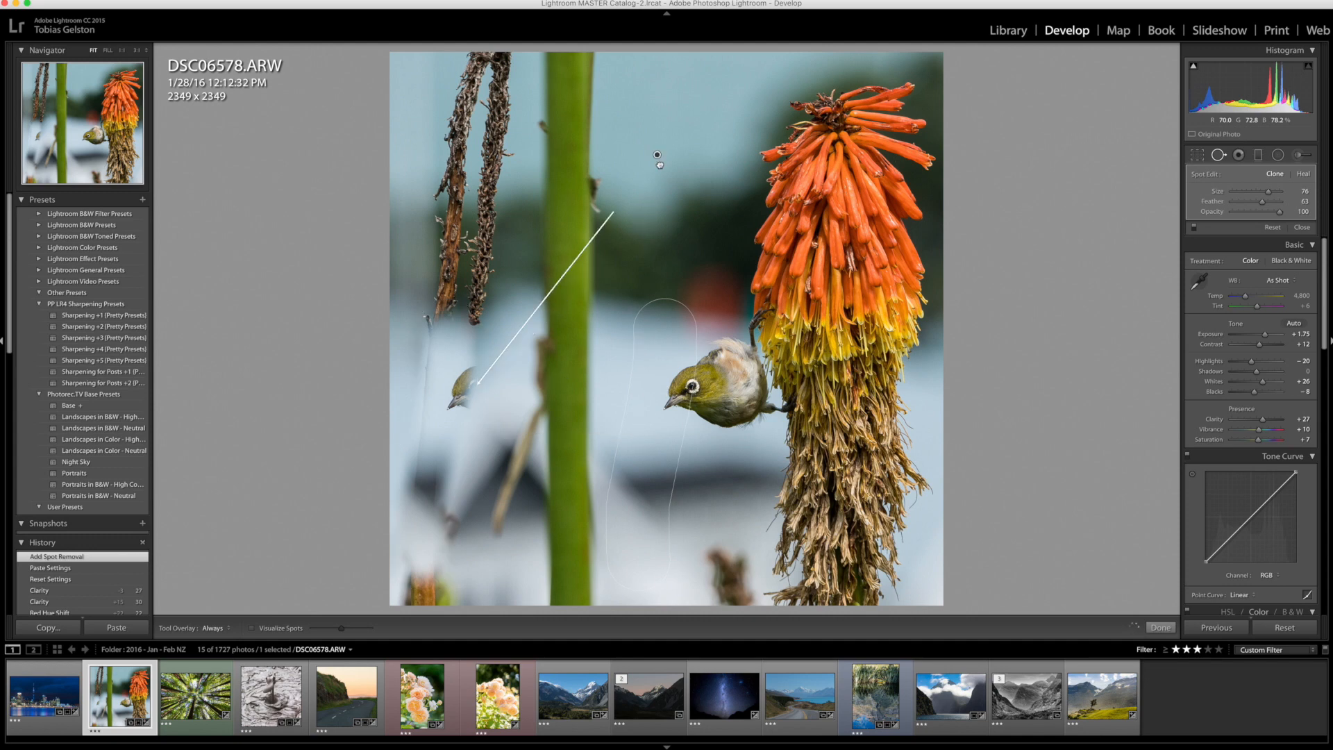
# Try the Heal mode on the stalk's spot removal, close the tool, and undo the spot removal edits
pyautogui.click(1304, 175)
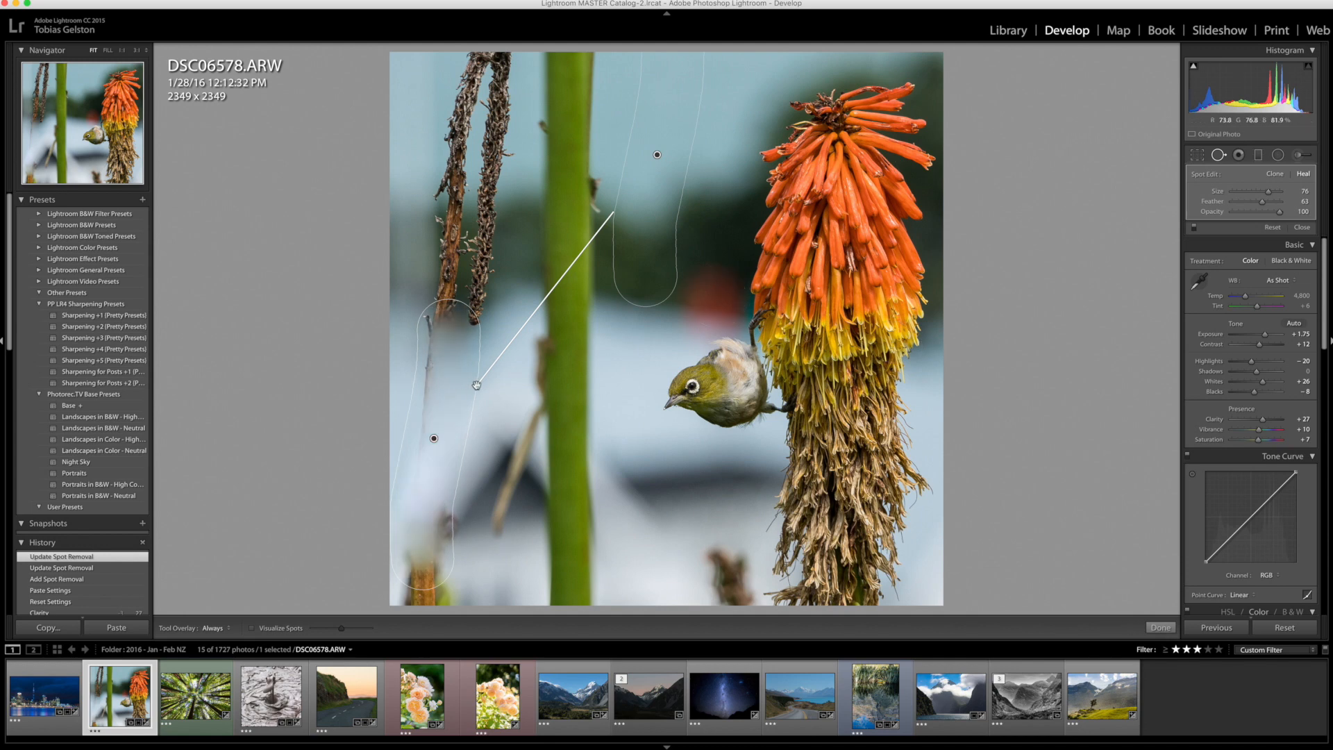
pyautogui.click(1161, 627)
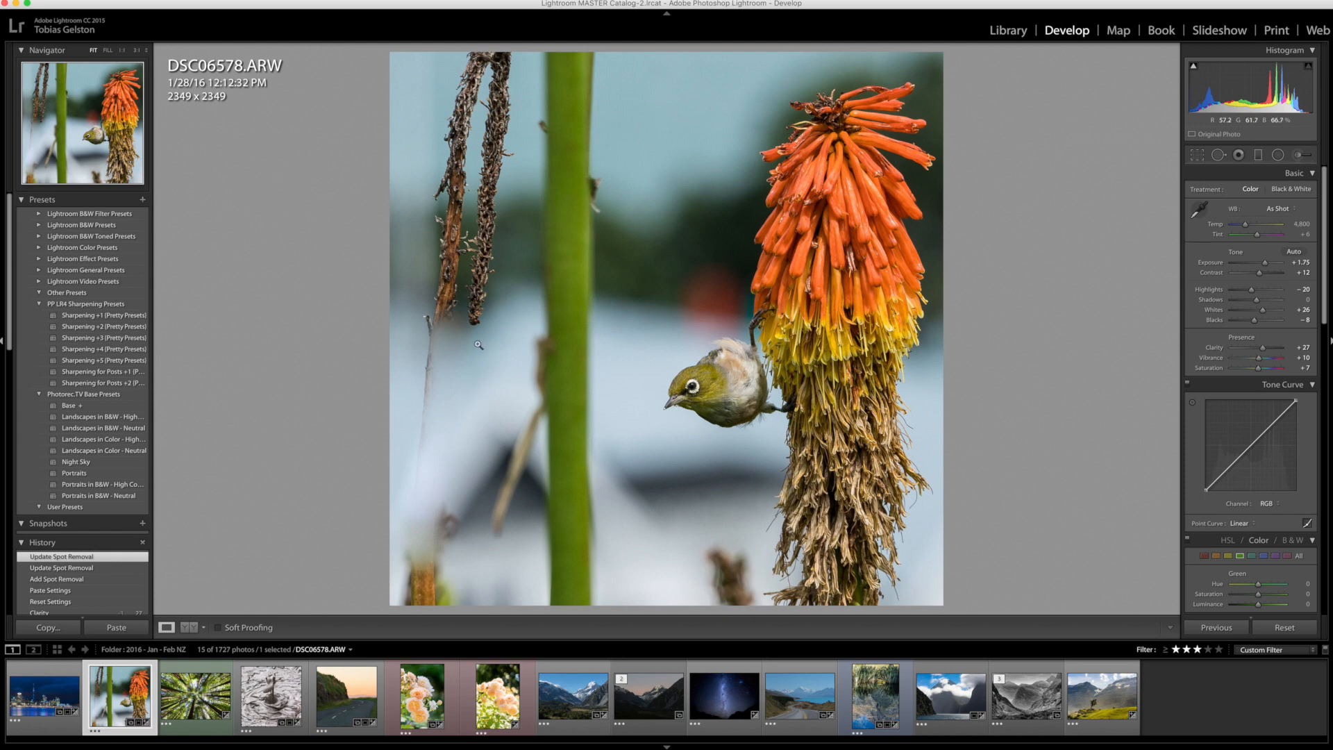
pyautogui.press('super+z')
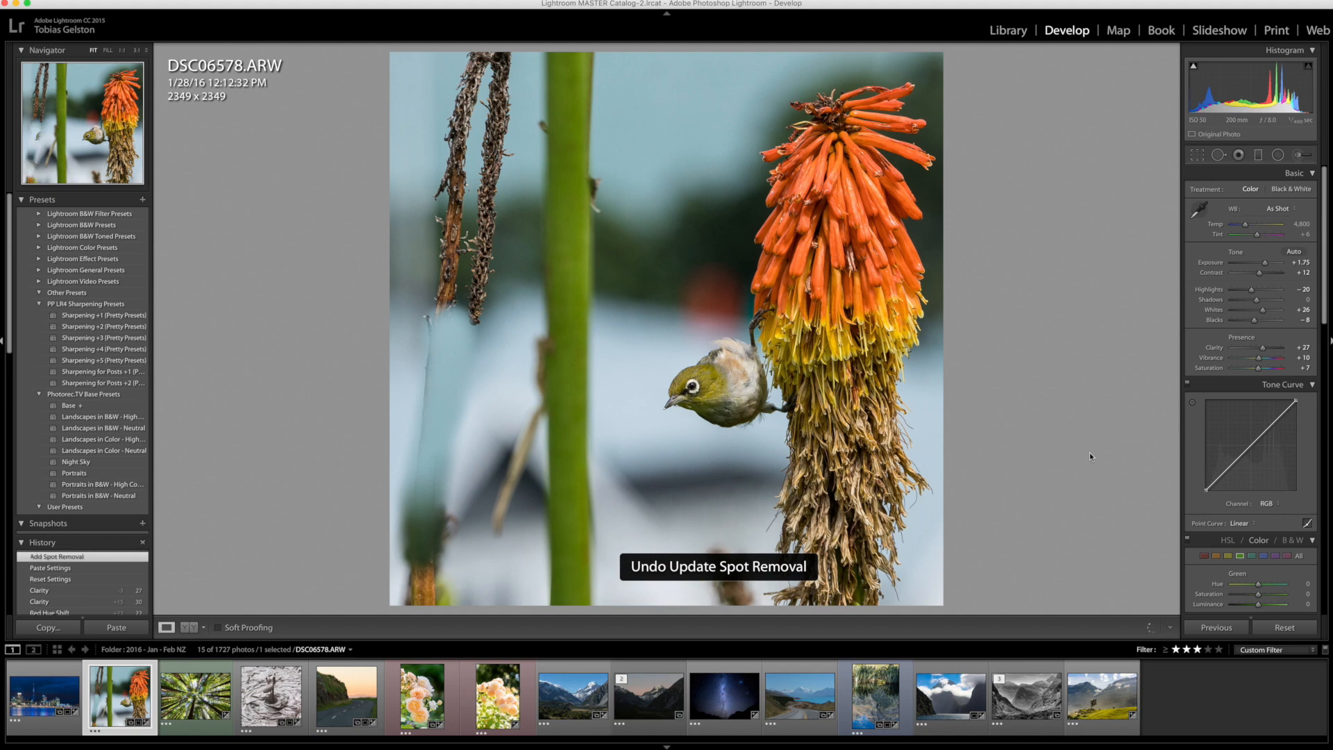
pyautogui.press('super+z')
# Open DSC06578.ARW from Lightroom for editing in Adobe Photoshop CC 2015
pyautogui.rightClick(109, 686)
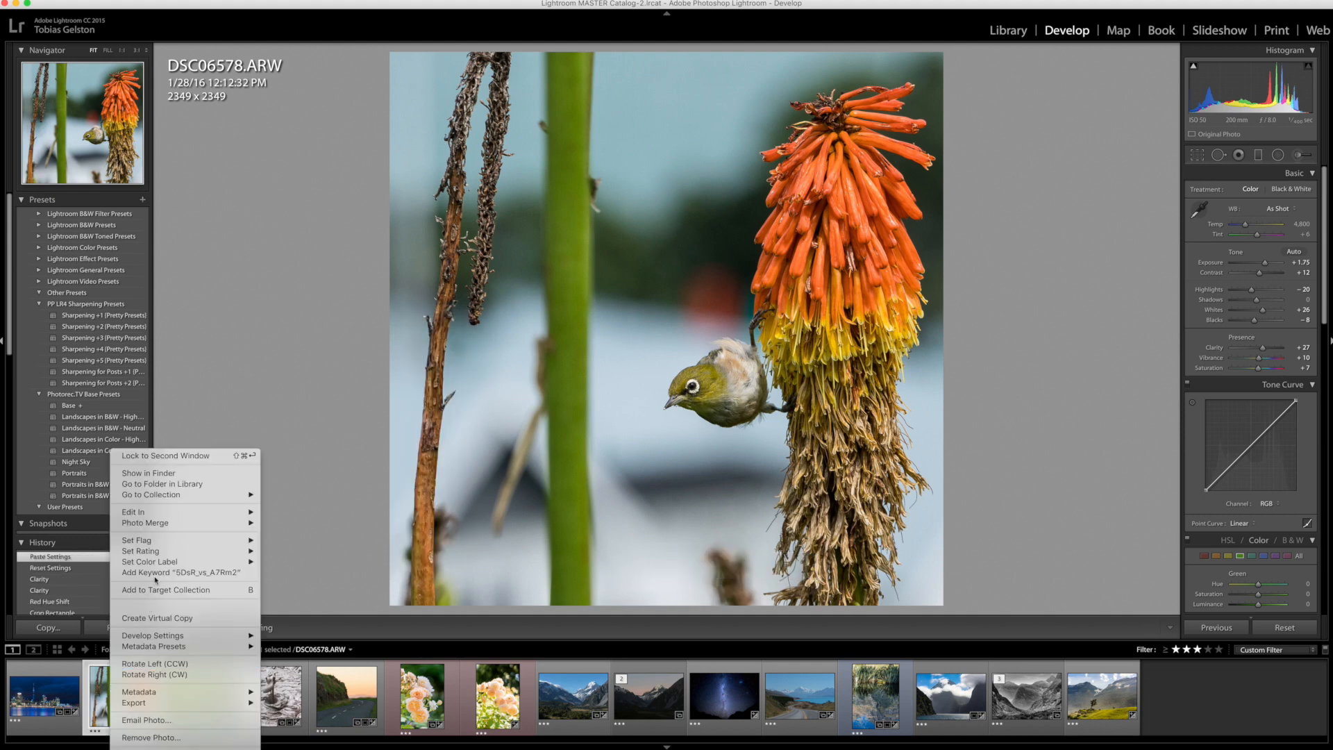
pyautogui.moveTo(188, 513)
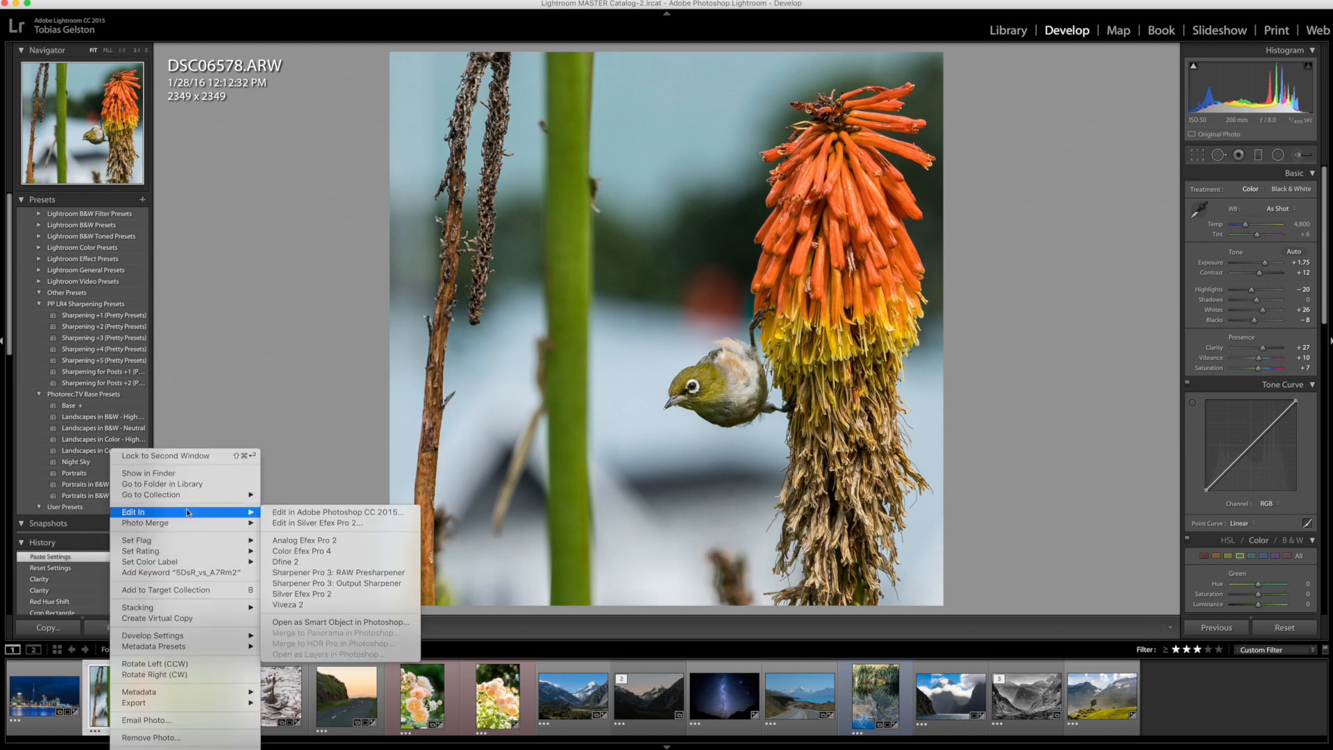
pyautogui.click(310, 512)
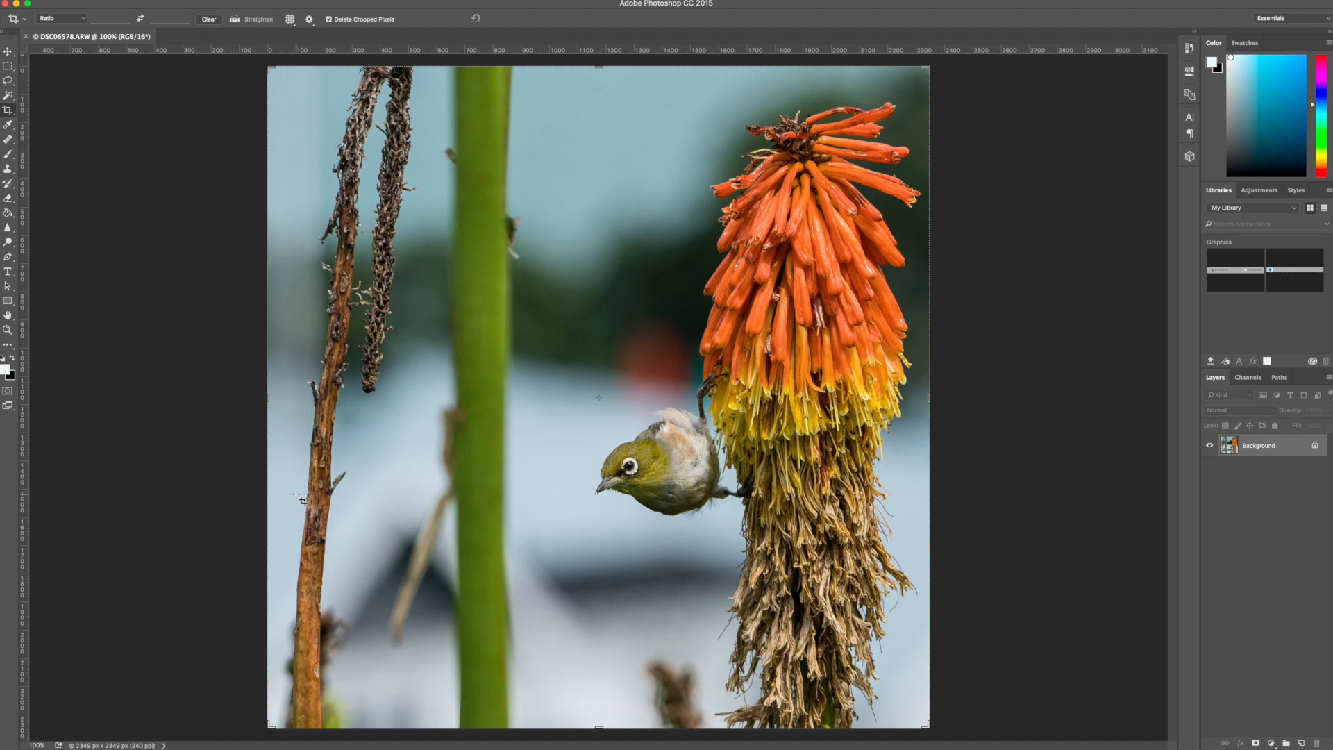
# Draw a loose Lasso selection around the dried brown stalks along the photo's left edge, excluding the green stem
pyautogui.click(8, 81)
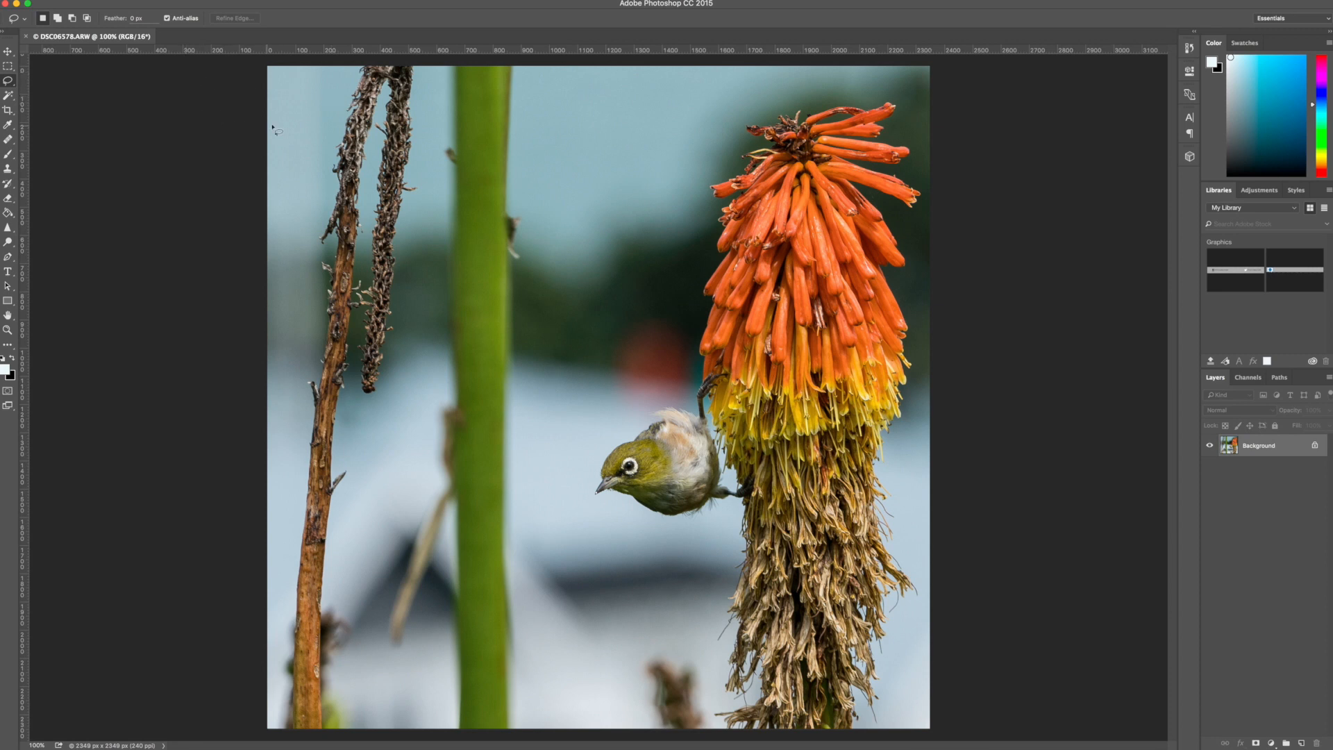
pyautogui.moveTo(331, 118)
pyautogui.mouseDown()
pyautogui.moveTo(360, 56)
pyautogui.moveTo(428, 66)
pyautogui.moveTo(427, 247)
pyautogui.moveTo(374, 720)
pyautogui.moveTo(355, 741)
pyautogui.moveTo(298, 747)
pyautogui.moveTo(247, 689)
pyautogui.moveTo(287, 247)
pyautogui.mouseUp()
pyautogui.moveTo(335, 108); pyautogui.dragTo(339, 112)
# Fill the stalk selection with Content-Aware contents in Normal mode at 100% opacity, and deselect it
pyautogui.click(123, 0)
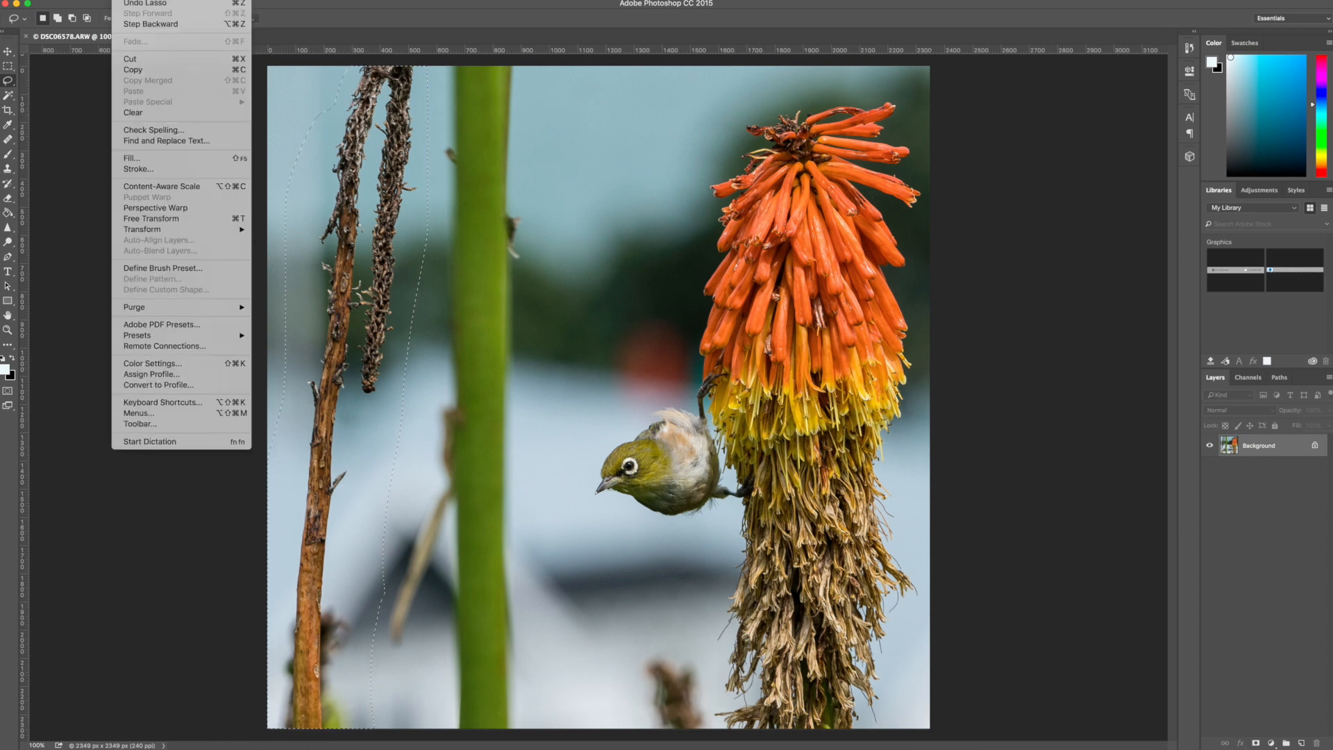
pyautogui.click(164, 159)
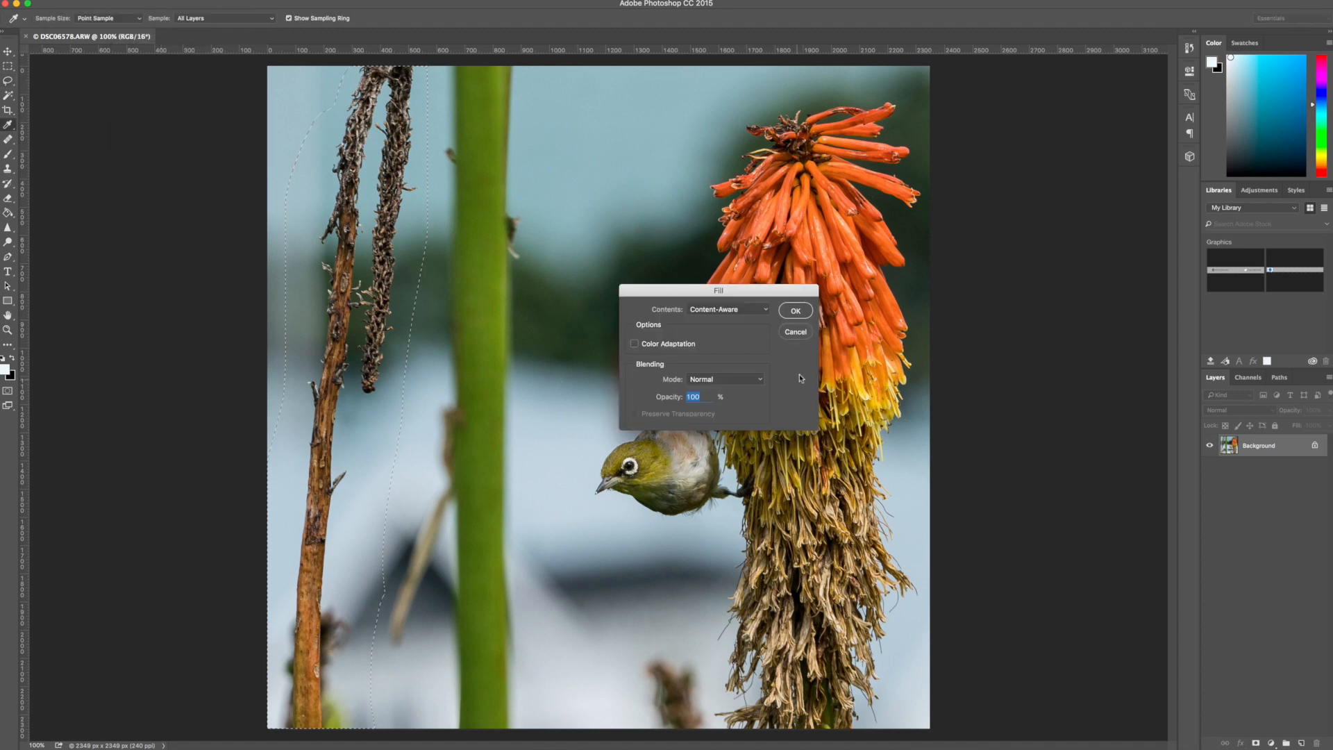
pyautogui.click(797, 311)
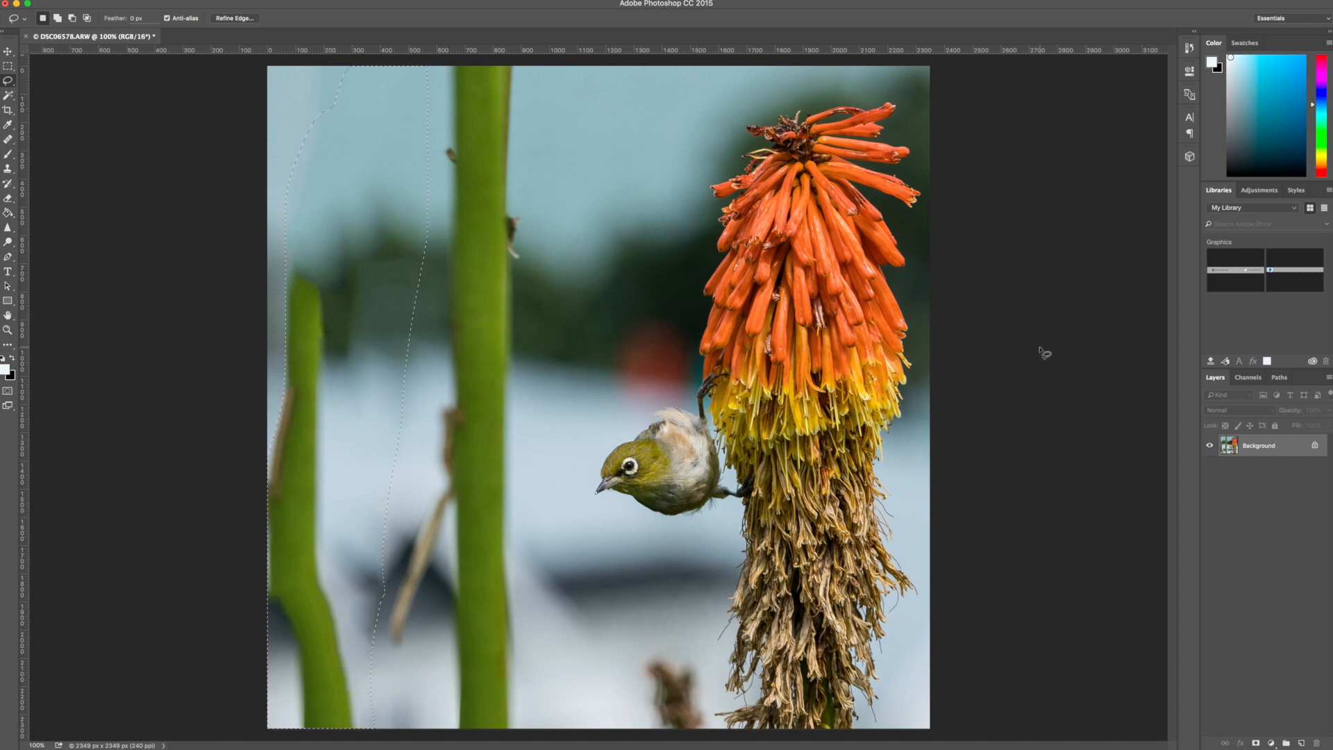
pyautogui.press('super+d')
# Duplicate the Background layer, unlock the original, and make Background copy the active layer
pyautogui.click(124, 0)
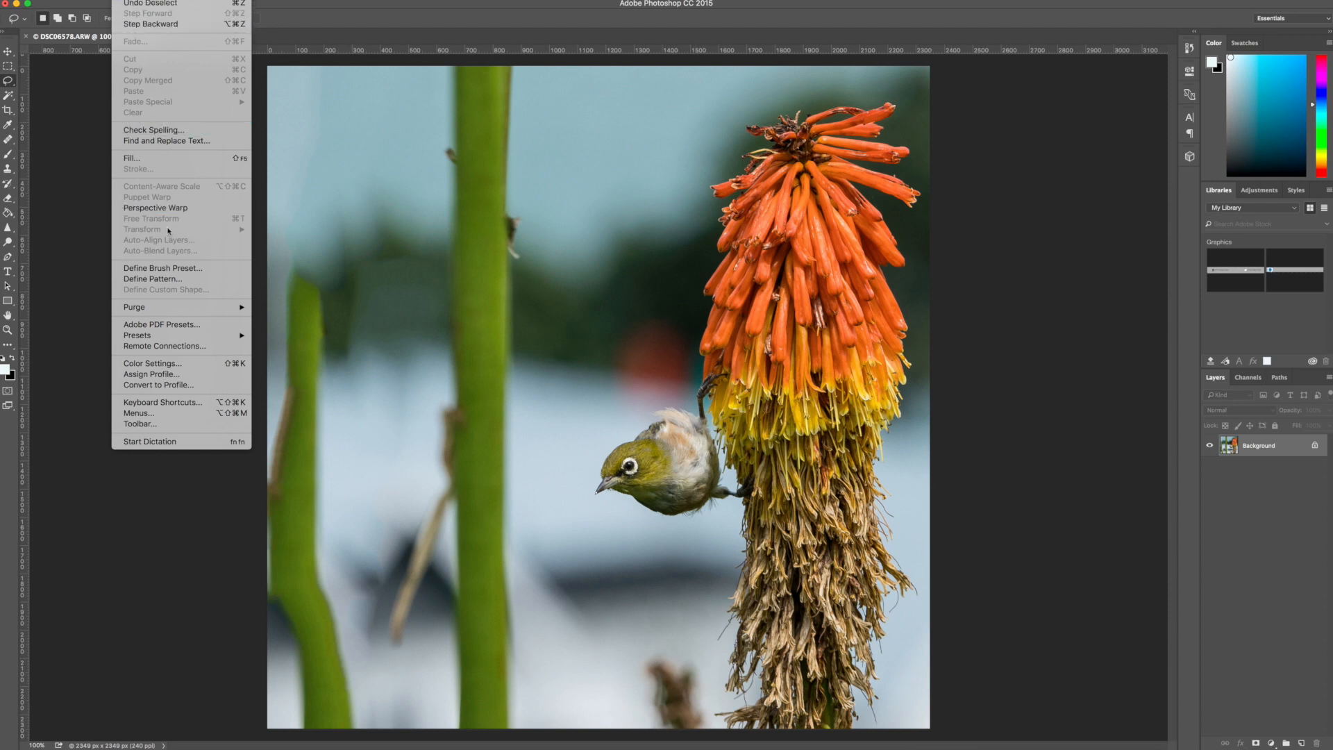
pyautogui.click(1225, 430)
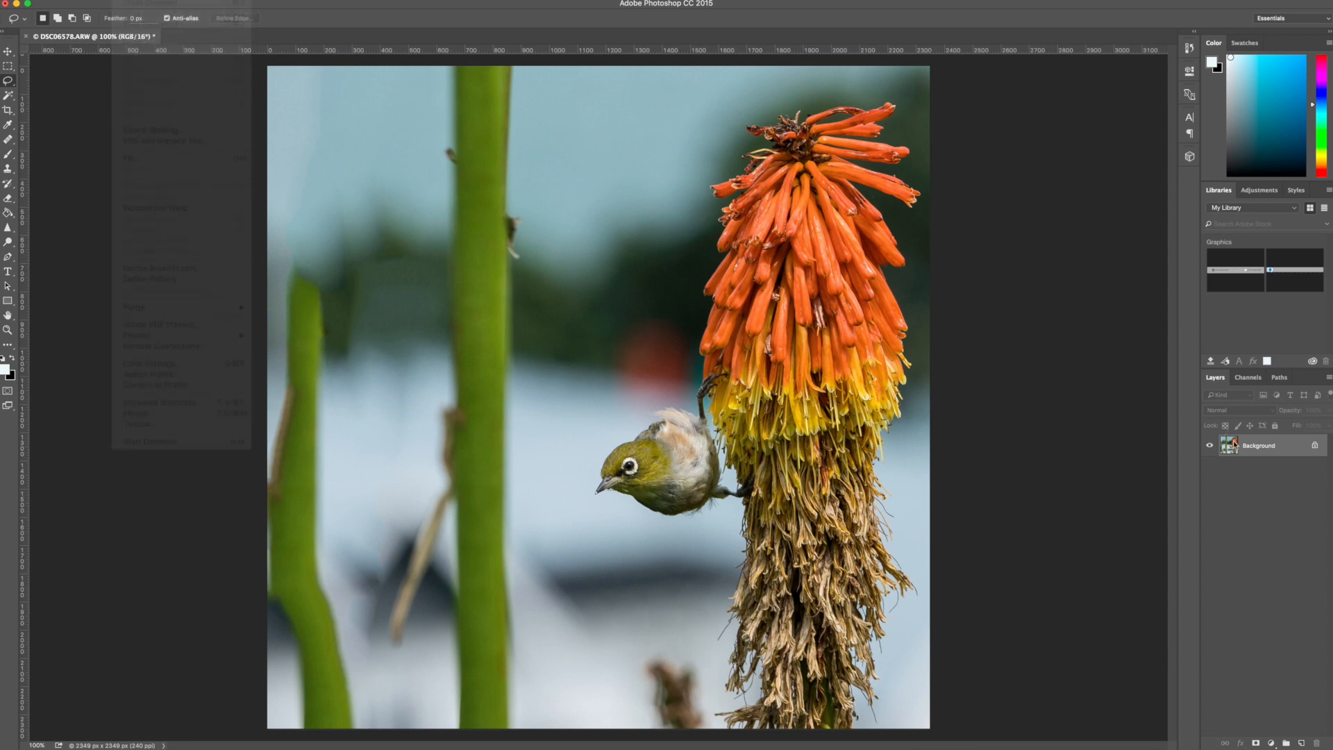
pyautogui.moveTo(1235, 450); pyautogui.dragTo(1302, 742)
pyautogui.click(1231, 471)
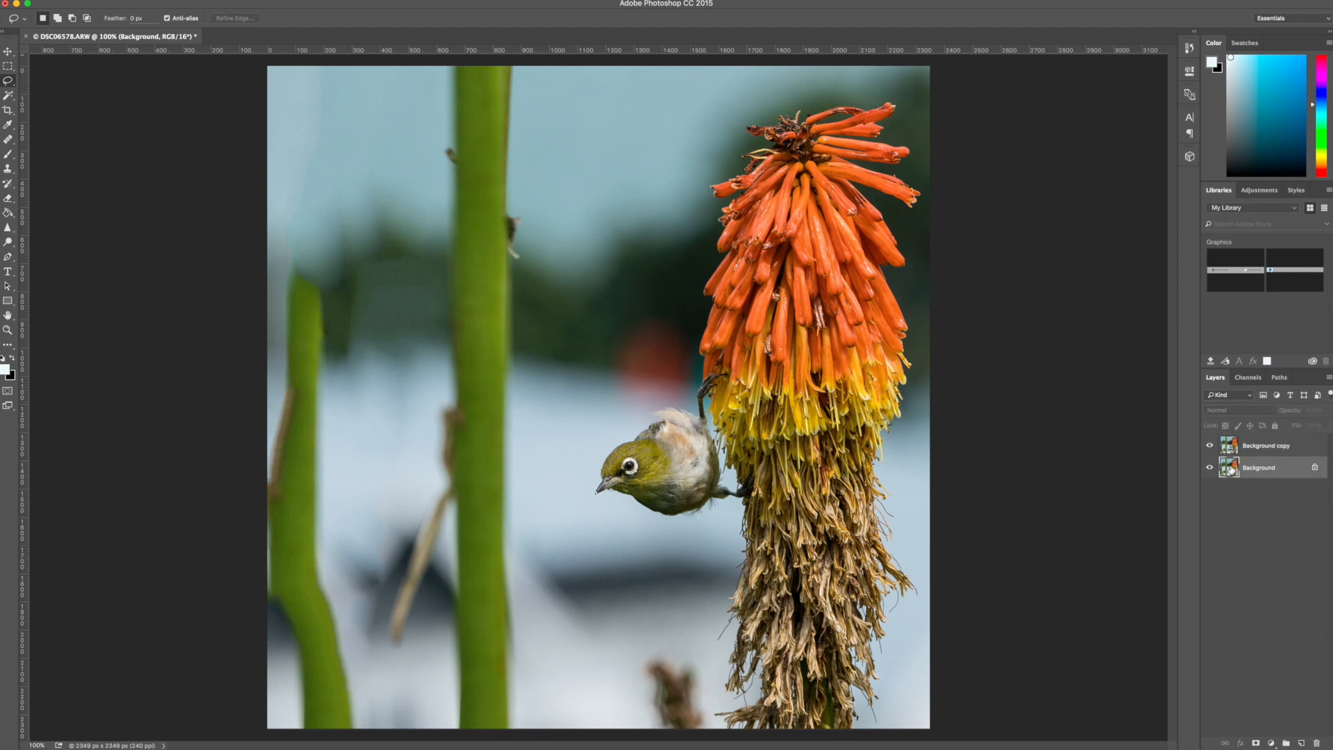
pyautogui.click(1315, 468)
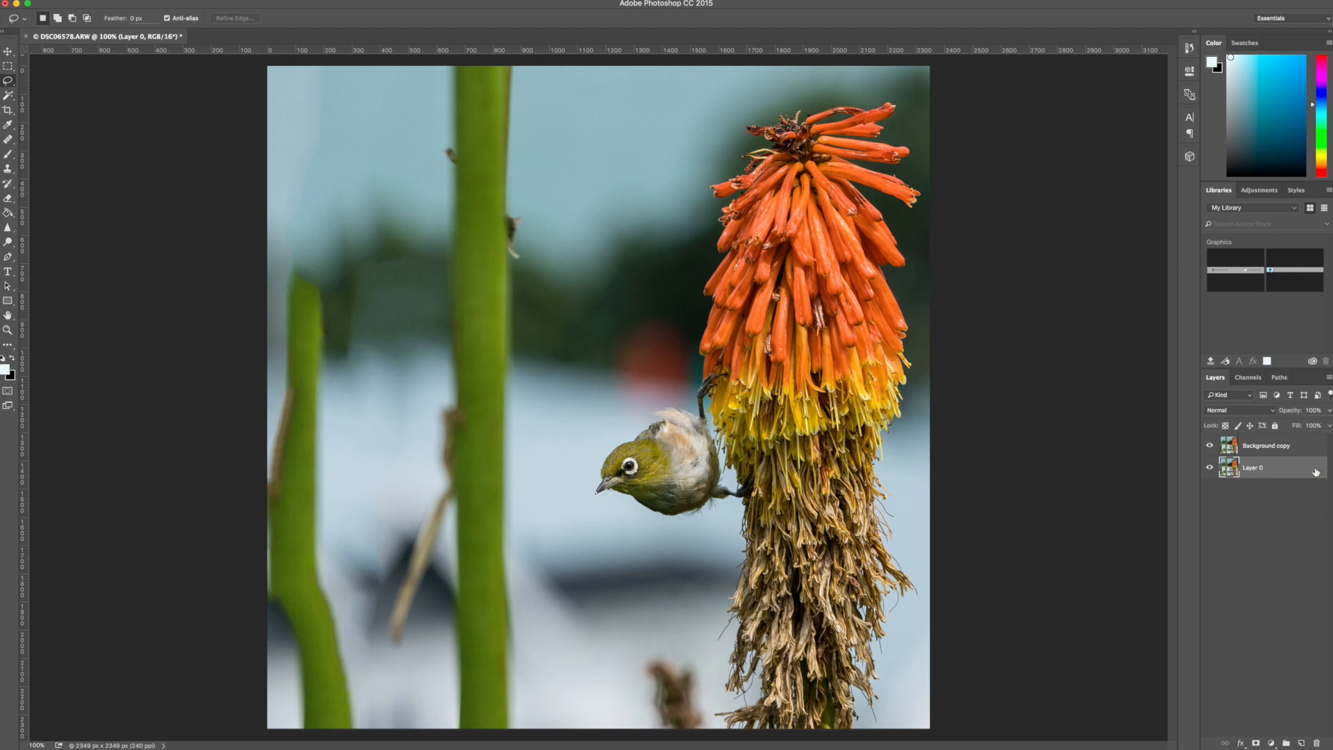
pyautogui.click(1229, 449)
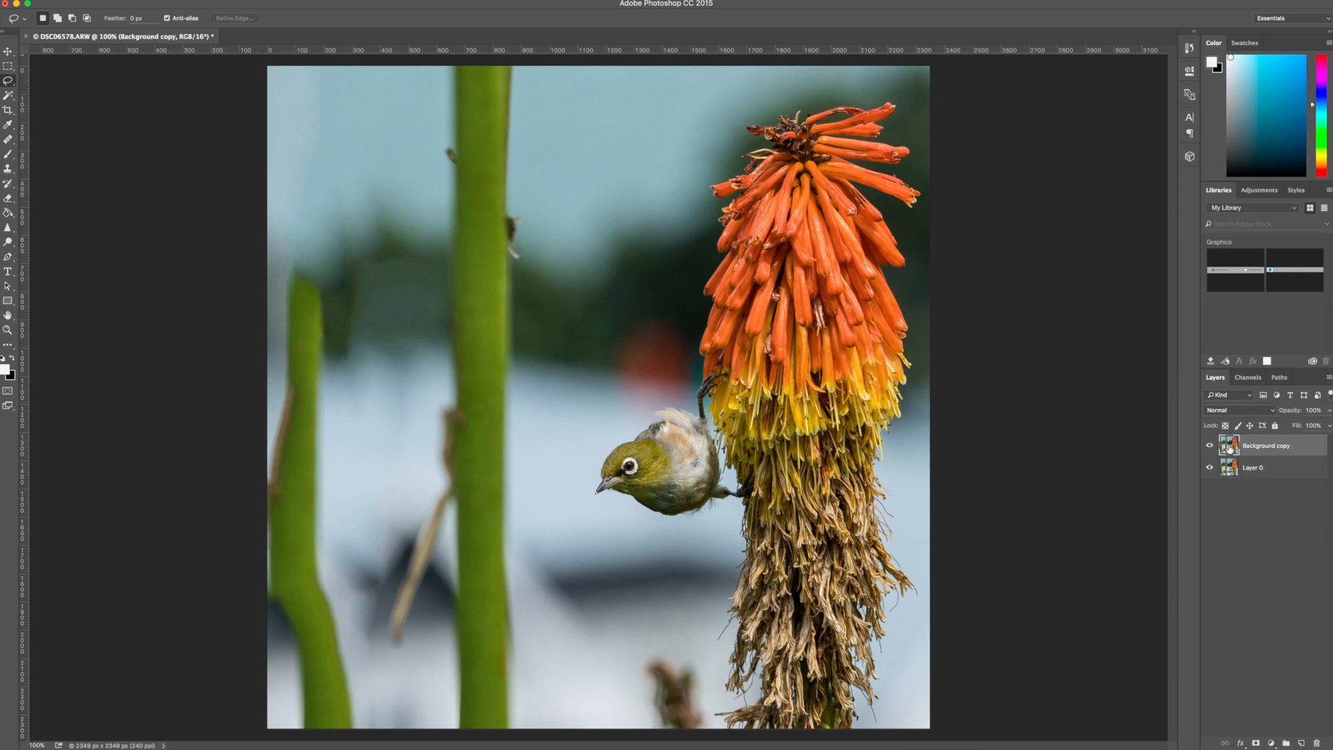
# Place a vertical guide just left of the bird's beak and marquee-select the full-height area from it to the photo's left edge
pyautogui.click(8, 66)
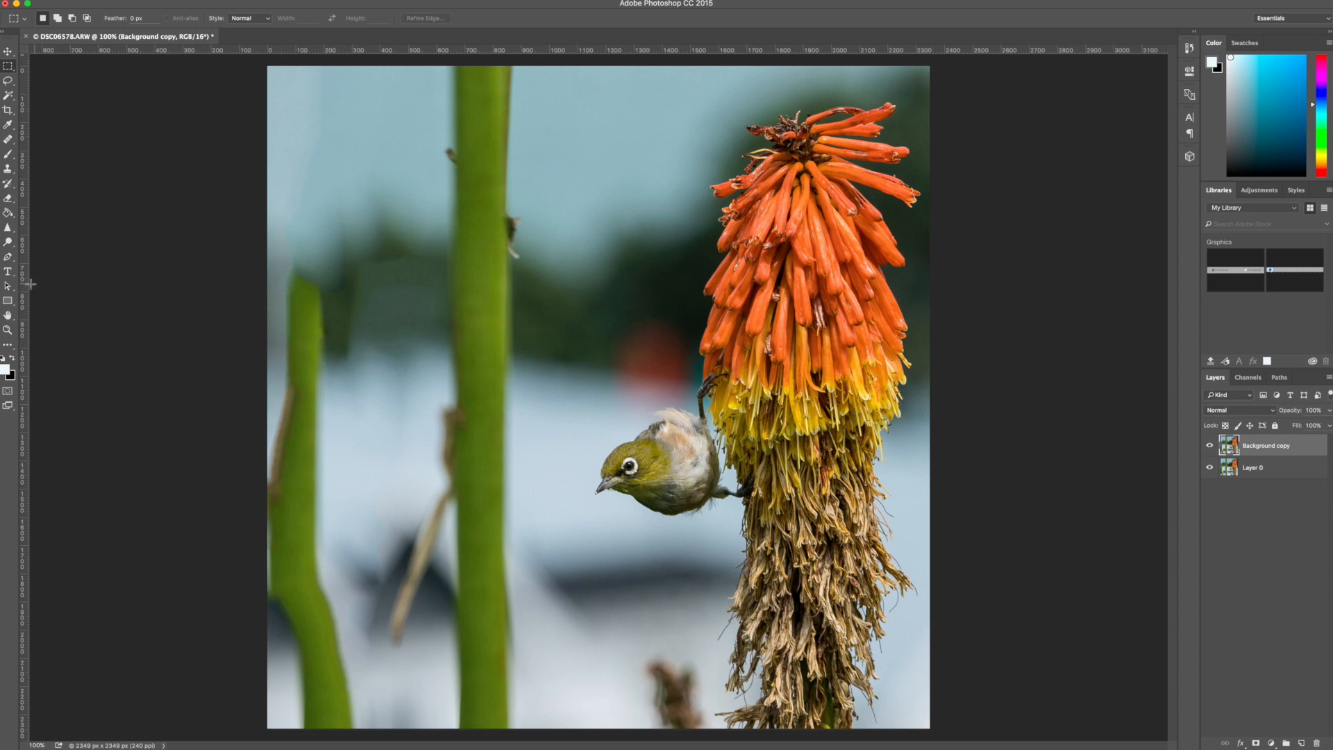
pyautogui.moveTo(23, 285); pyautogui.dragTo(593, 327)
pyautogui.moveTo(592, 67); pyautogui.dragTo(154, 745)
# Stretch the selected area leftward with Content-Aware Scale to about 128% width, pushing the stray green stalk out of frame, and deselect
pyautogui.click(127, 0)
pyautogui.click(139, 186)
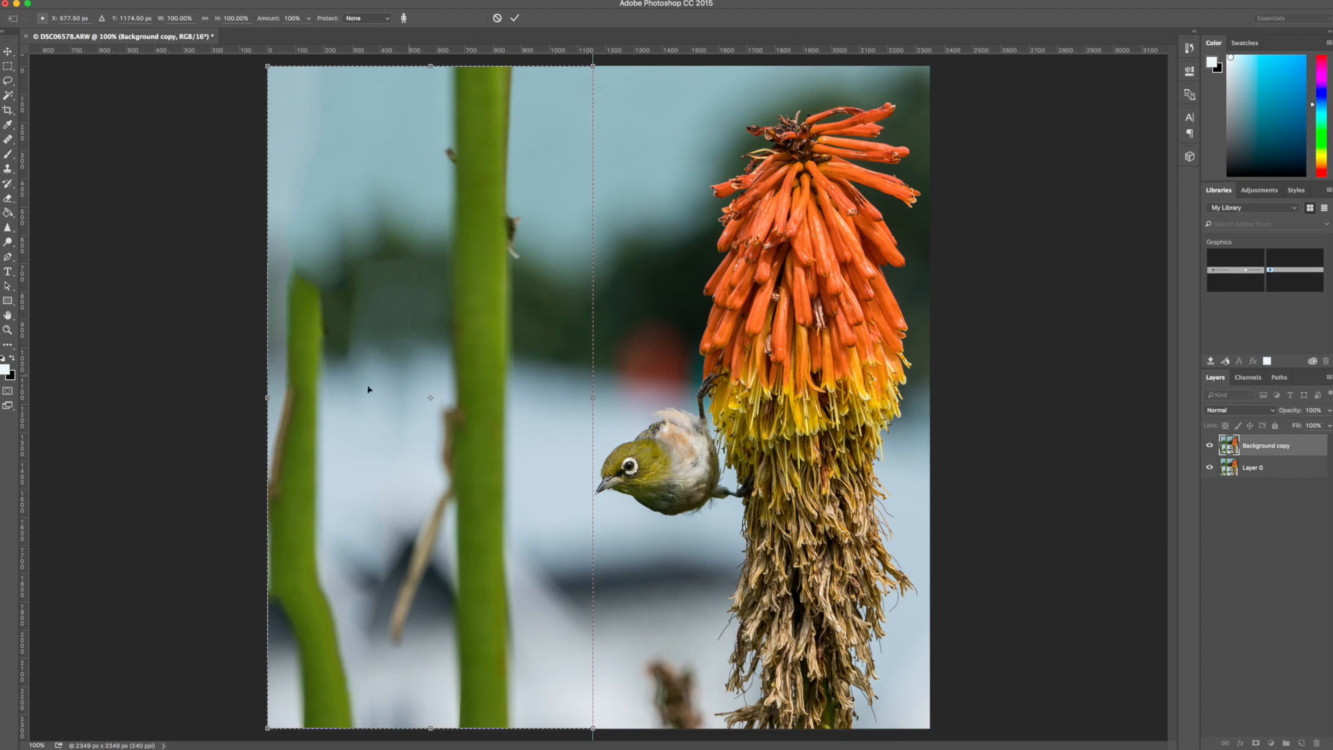
pyautogui.moveTo(269, 397); pyautogui.dragTo(177, 409)
pyautogui.press('Return')
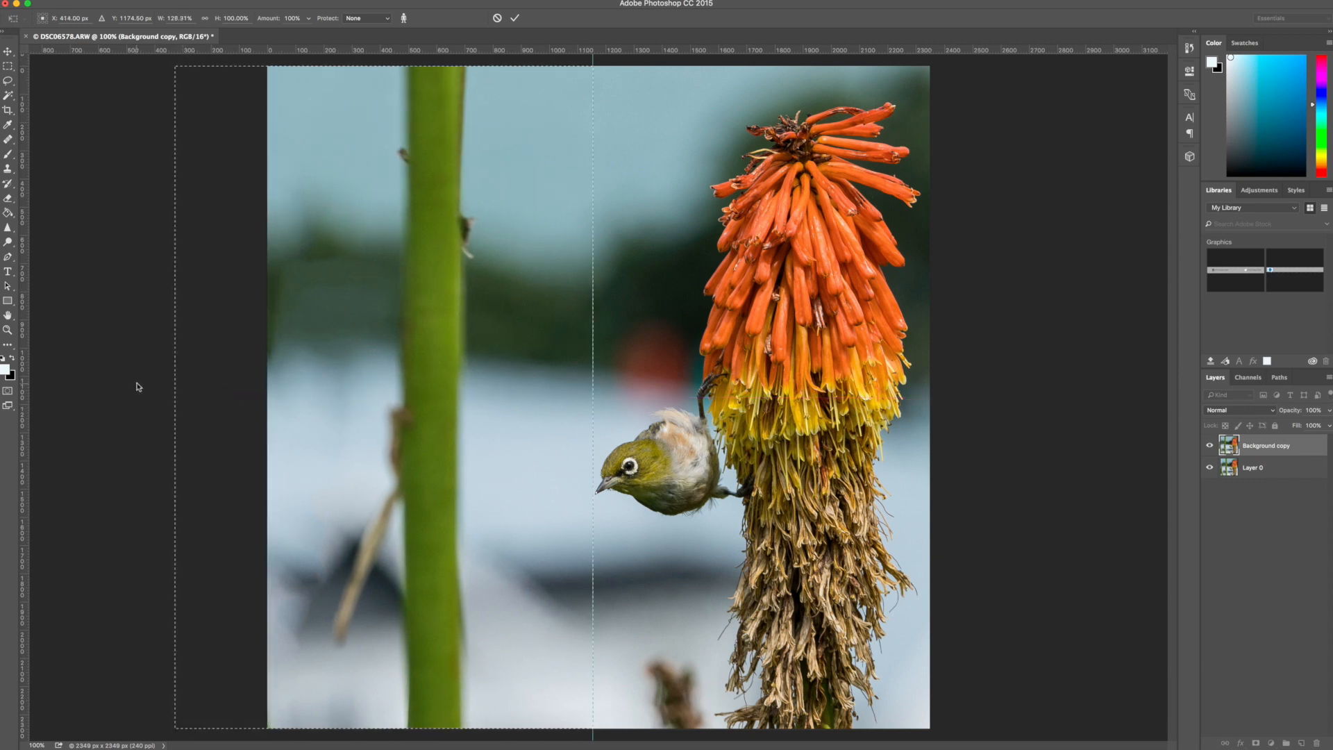
pyautogui.press('super+d')
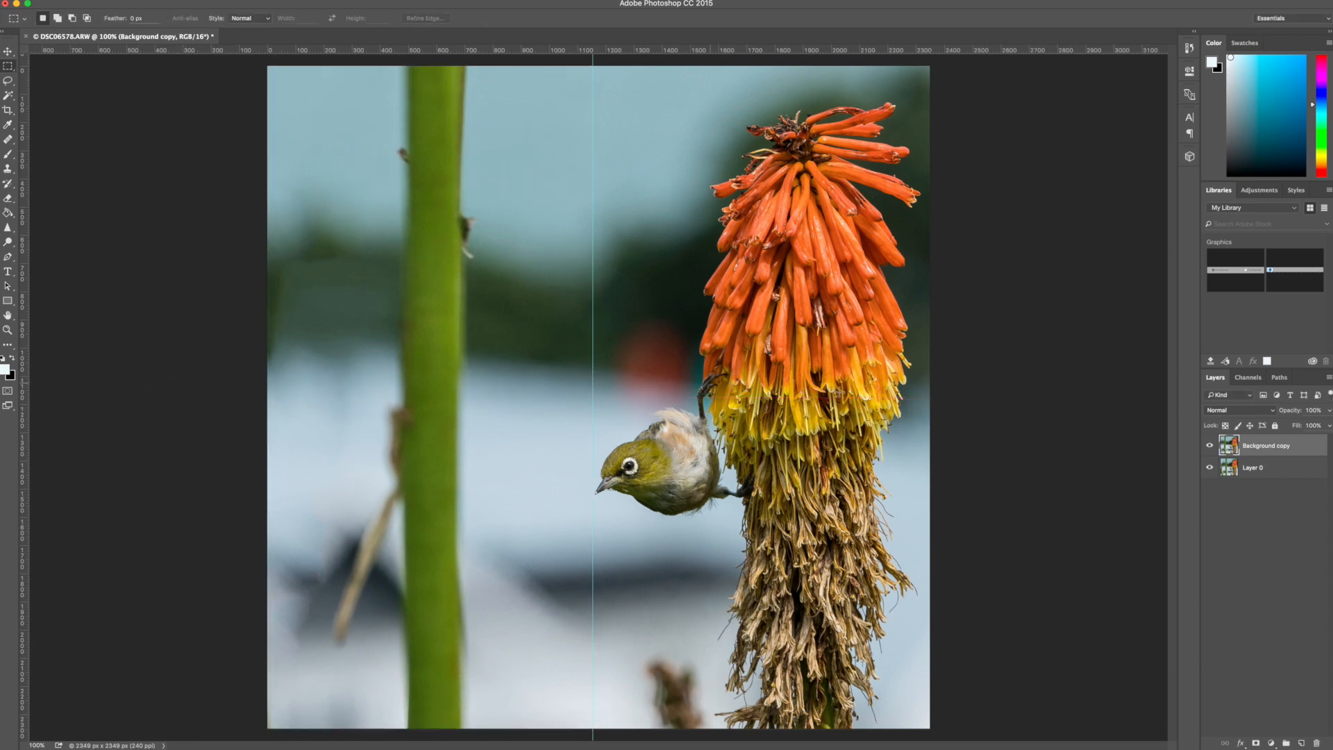
# Hide the guide and compare the stretched Background copy with Layer 0 by toggling the copy's visibility
pyautogui.press('super+apostrophe')
pyautogui.press('super+apostrophe')
pyautogui.press('super+semicolon')
pyautogui.click(1211, 446)
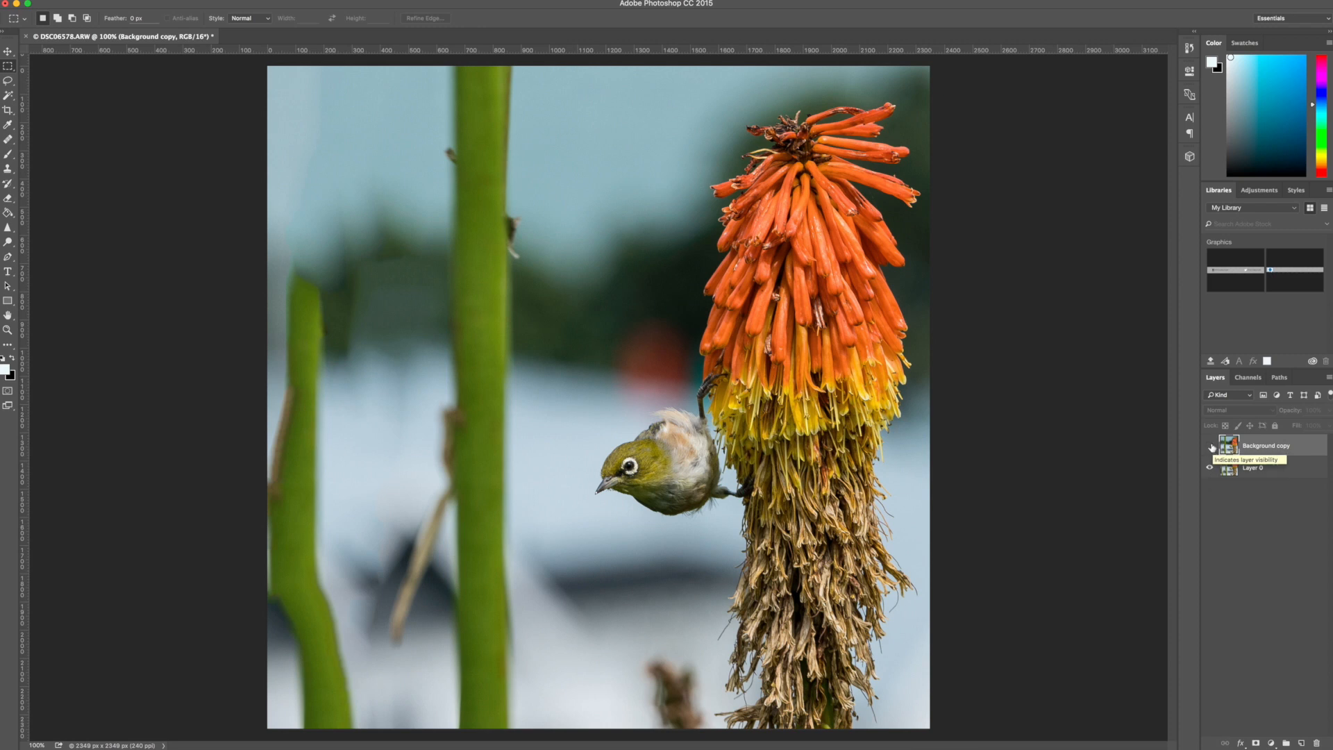
pyautogui.click(1209, 445)
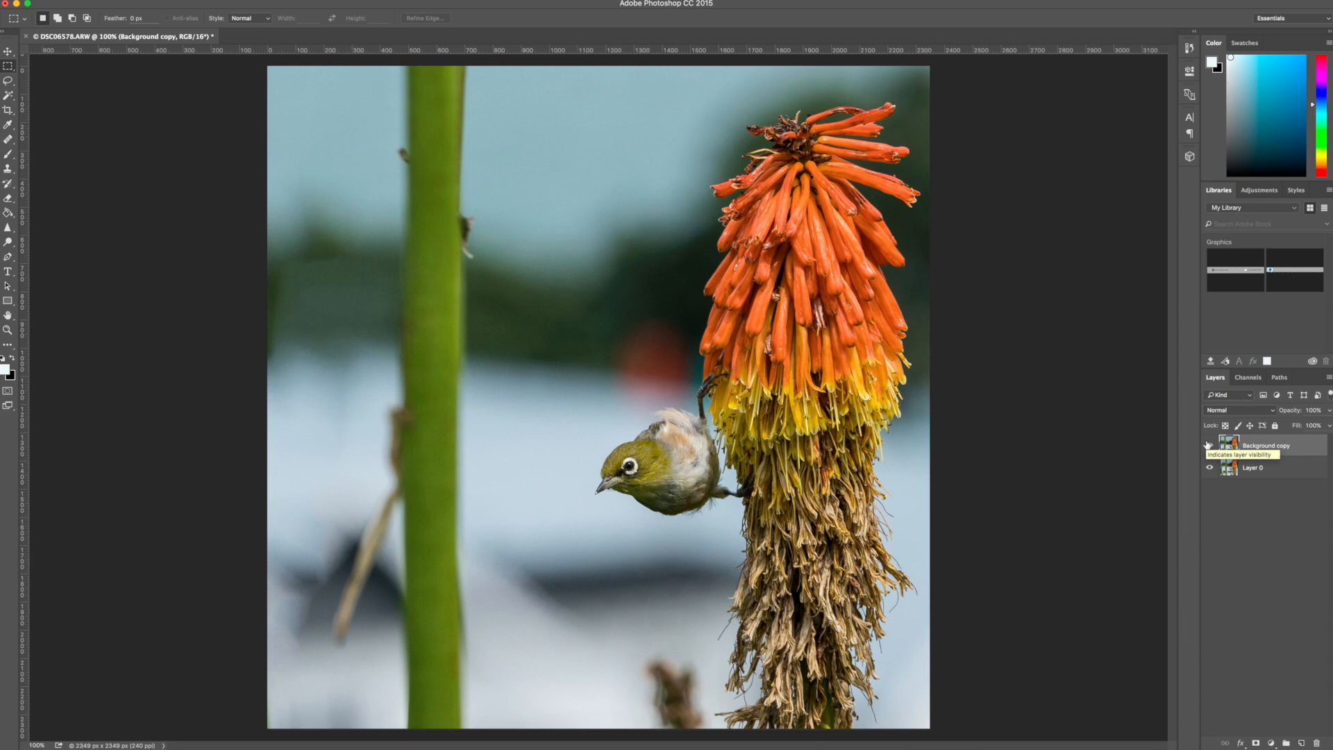
# Close the edited photo, saving its changes, and switch back to Lightroom
pyautogui.click(26, 37)
pyautogui.click(809, 235)
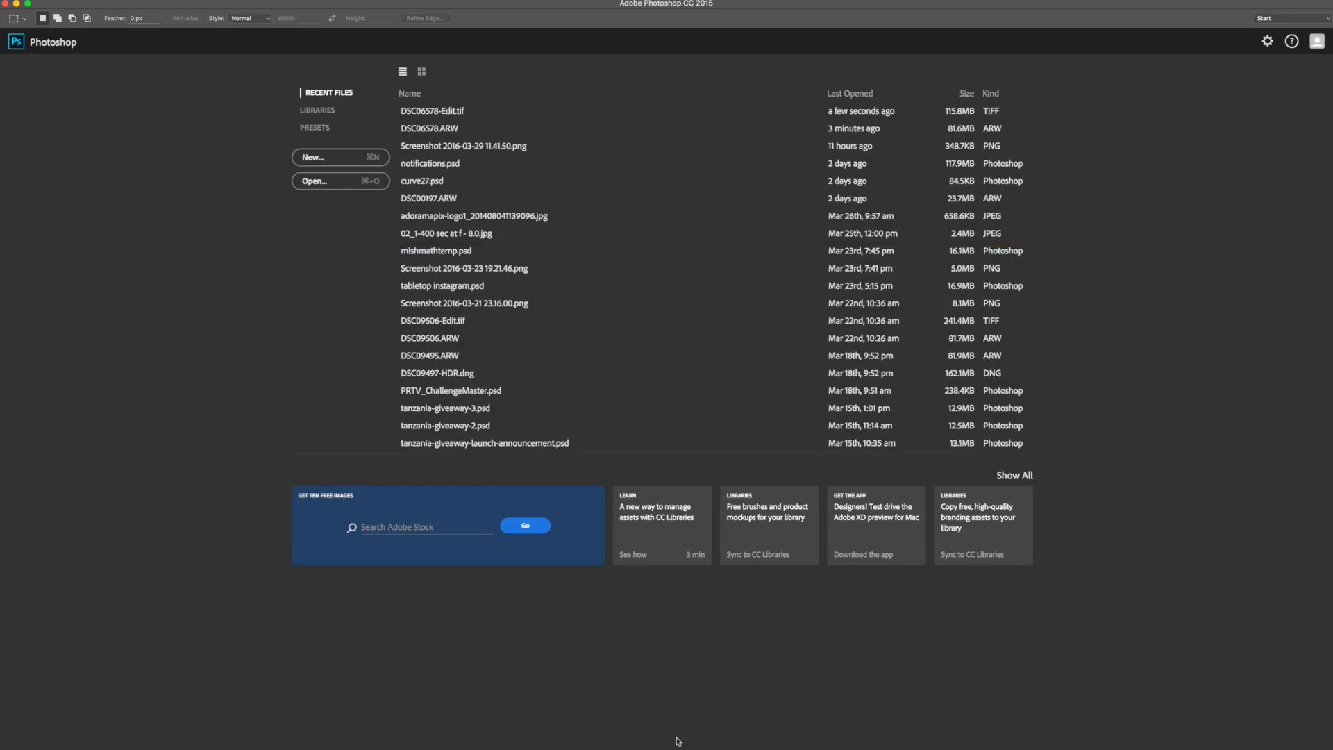
pyautogui.click(749, 746)
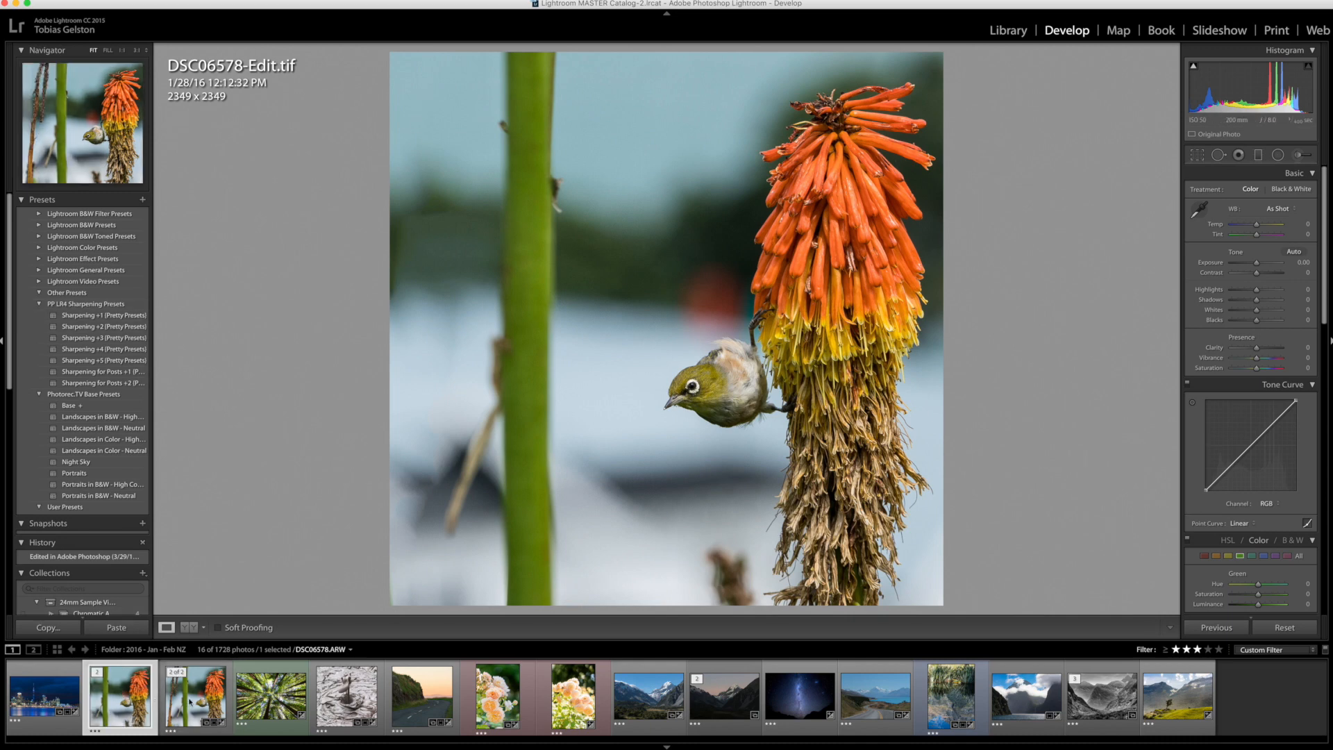
# Compare the original DSC06578.ARW with the retouched DSC06578-Edit.tif by alternating between them, ending on the edited version
pyautogui.click(190, 701)
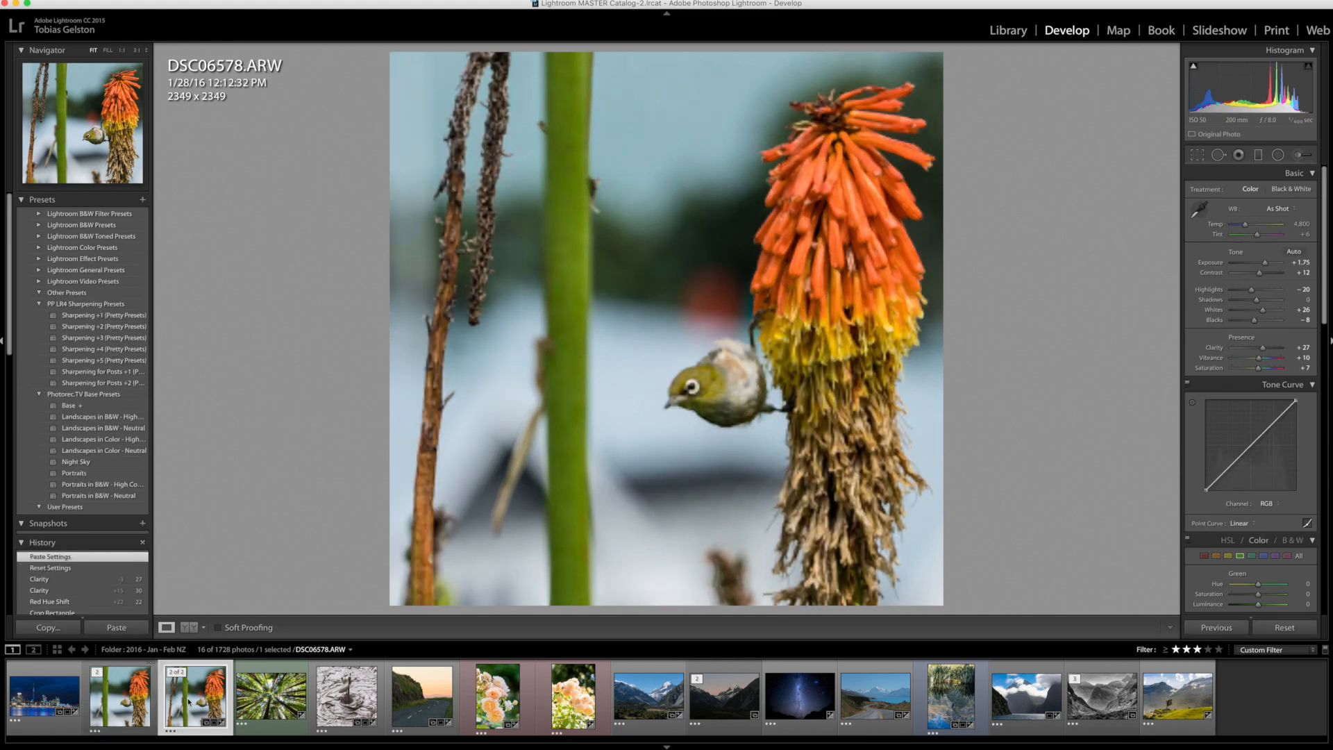
pyautogui.click(124, 701)
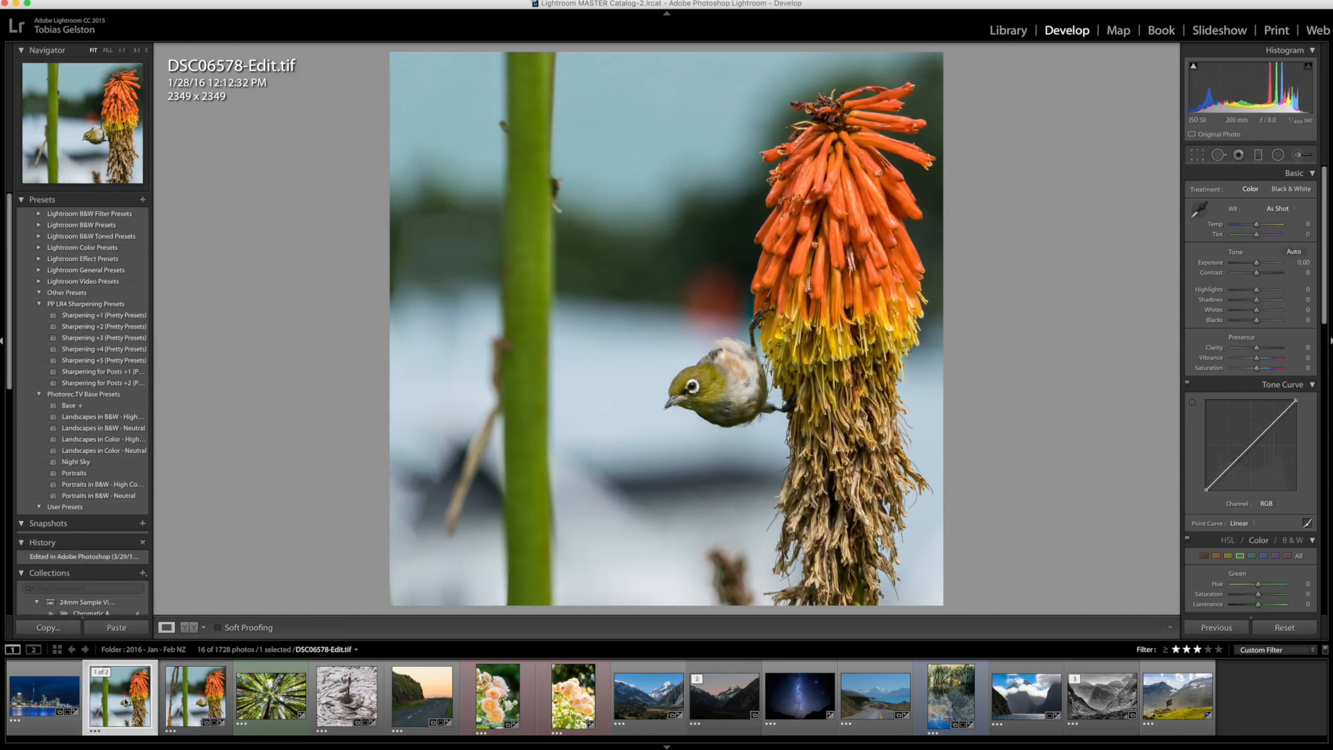
pyautogui.click(181, 701)
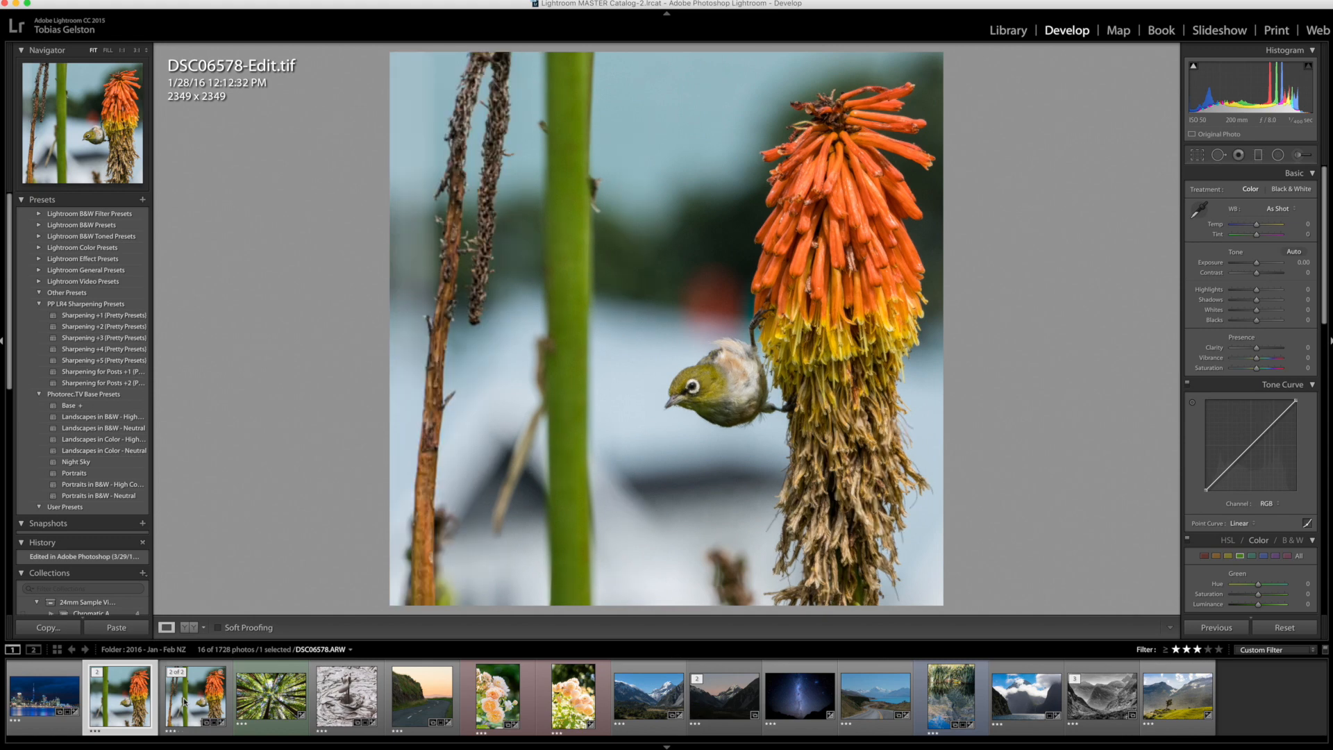
pyautogui.click(122, 701)
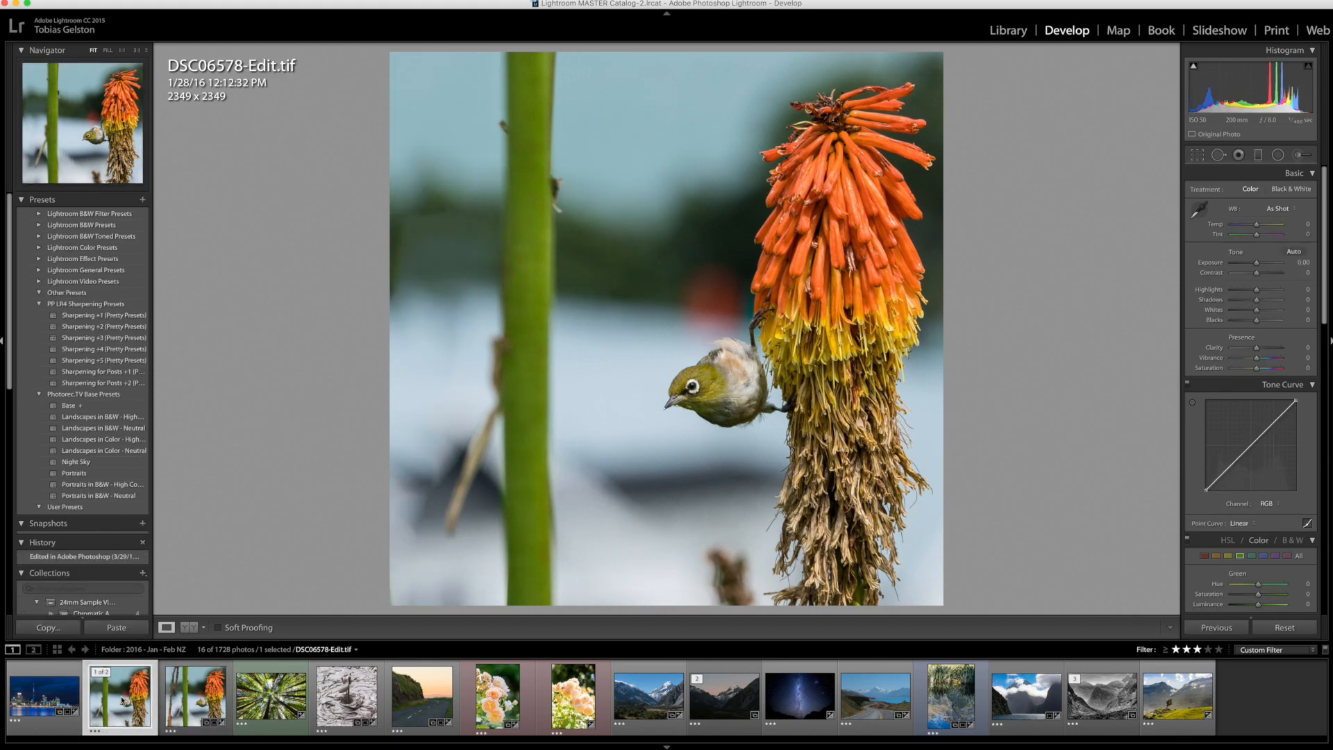
# Export DSC06578-Edit.tif with the Instagram user preset
pyautogui.click(91, 0)
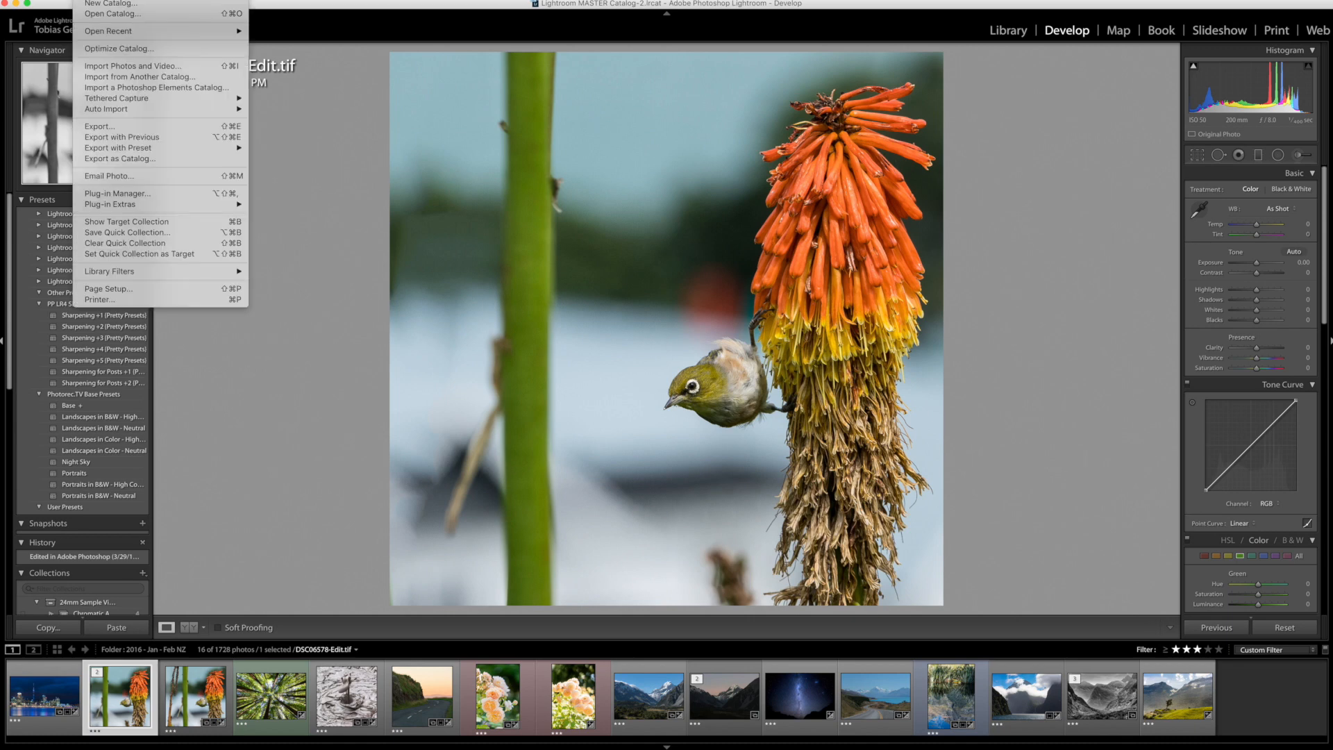
pyautogui.moveTo(145, 148)
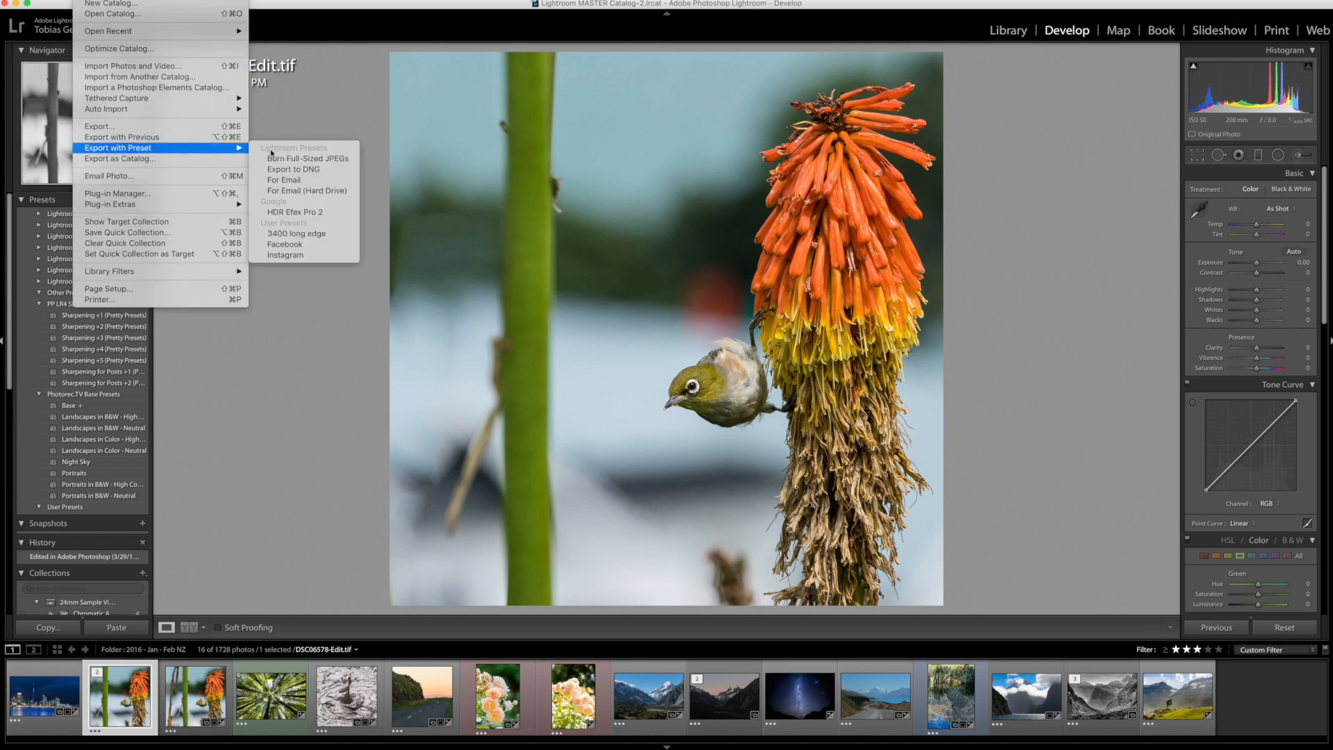
pyautogui.click(305, 259)
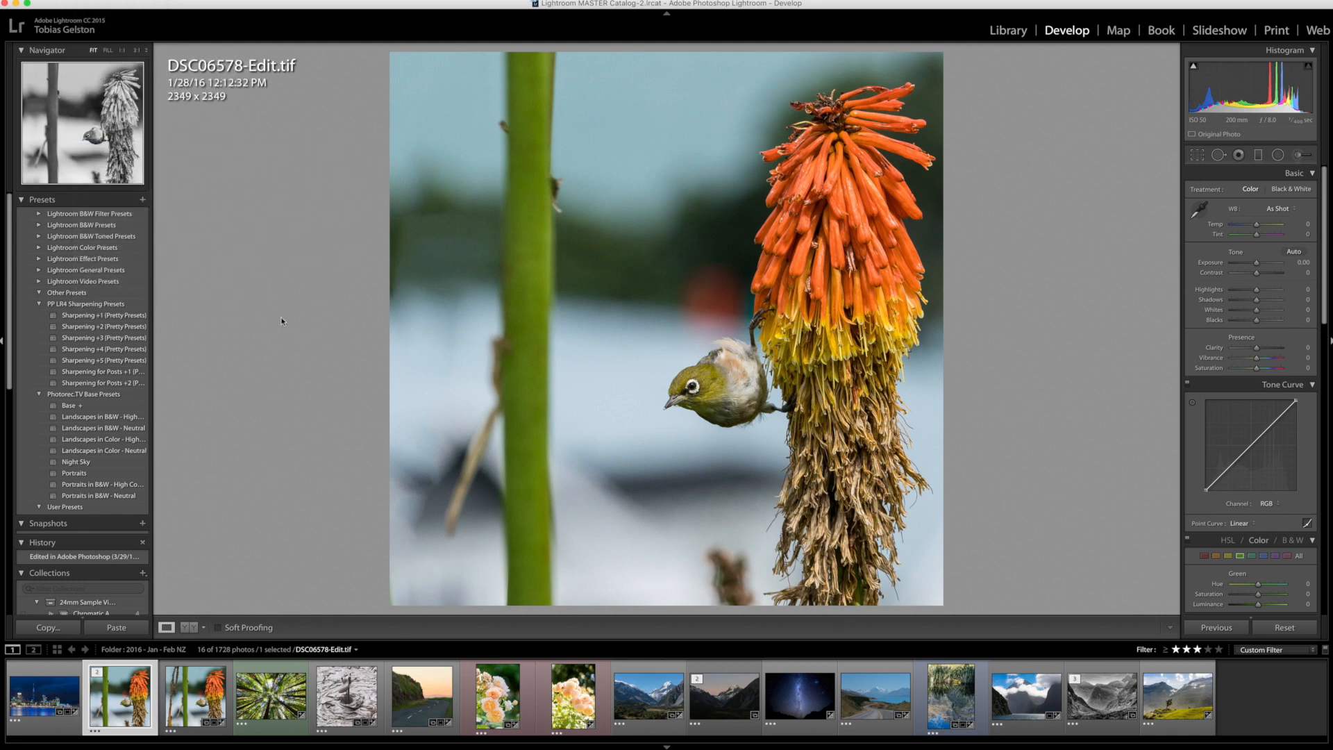